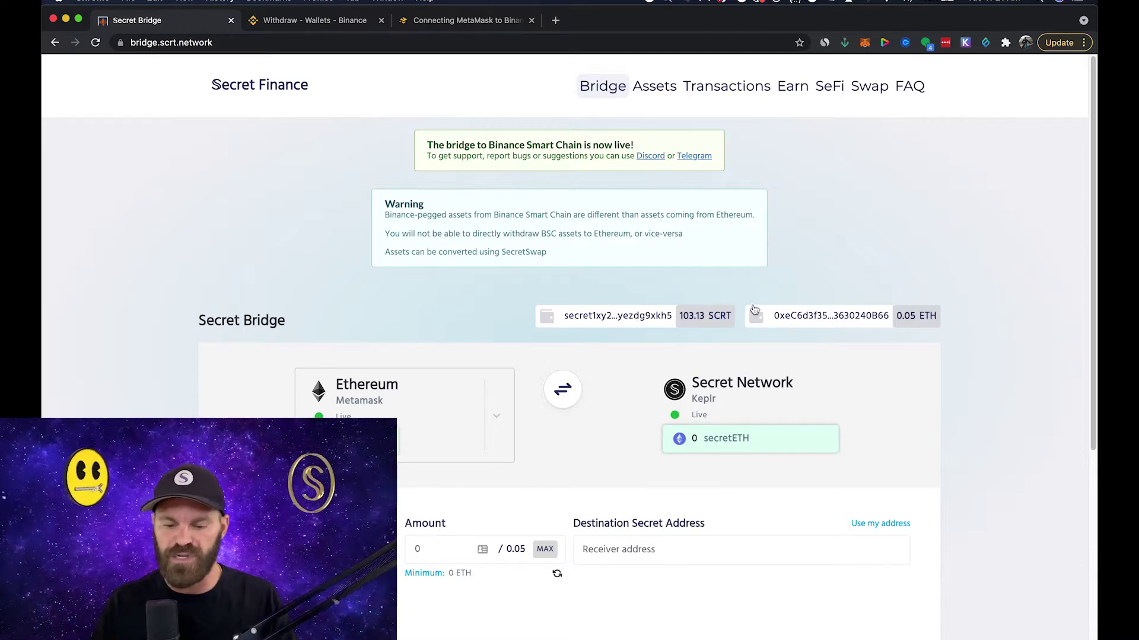
View the Secret Bridge page and the Binance BNB withdrawal page, and check the active network in the MetaMask wallet.
scroll(593, 309, "down", 1)
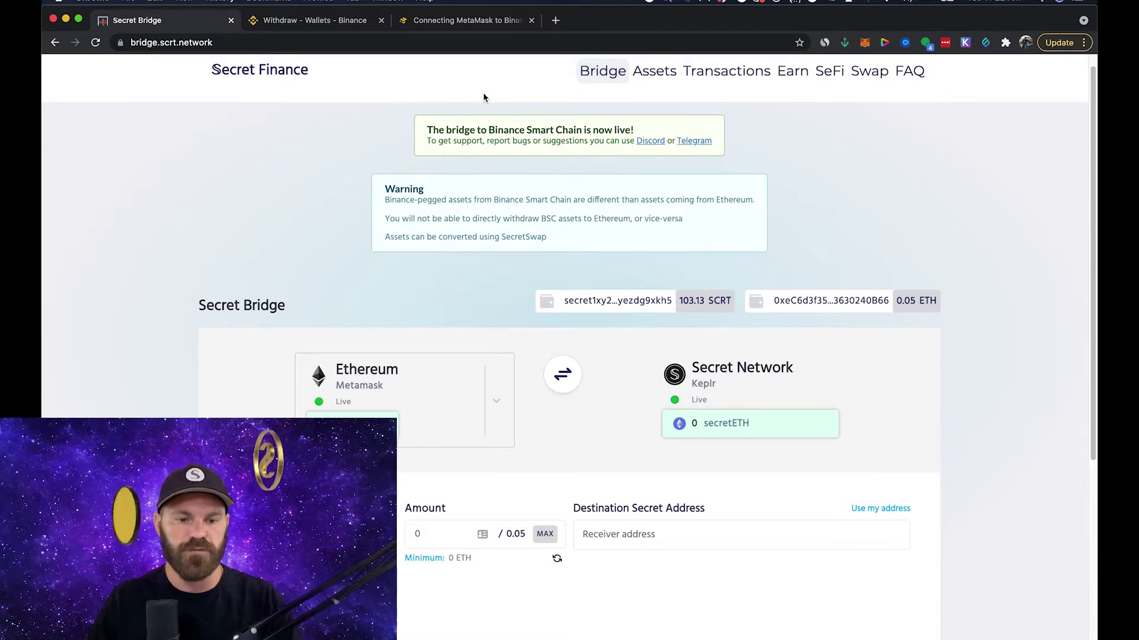
left_click(325, 21)
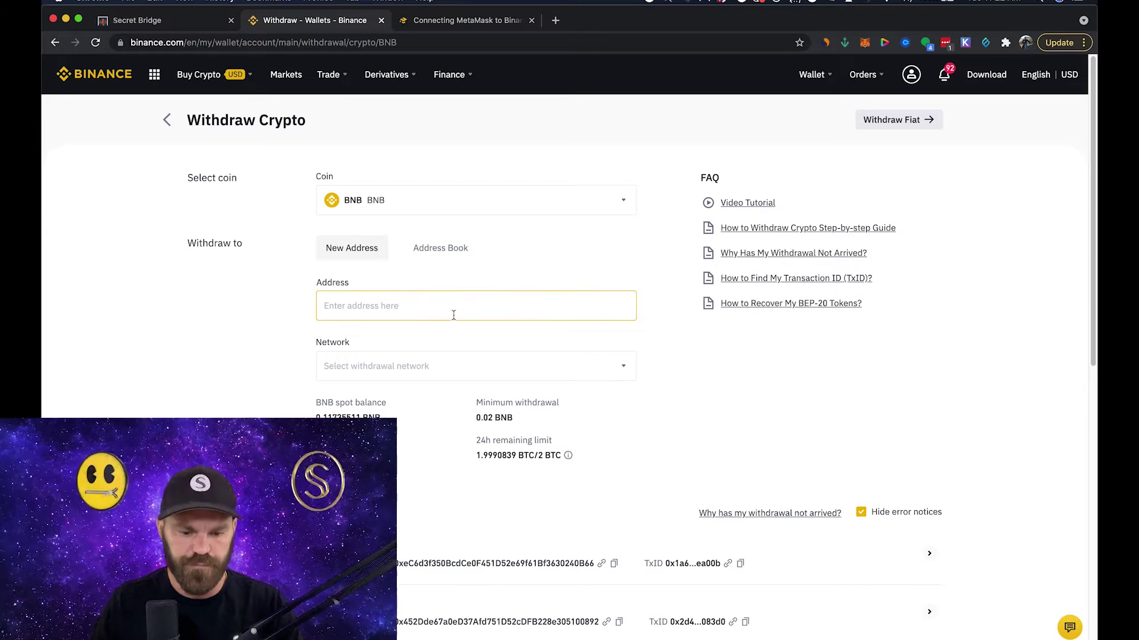
left_click(862, 42)
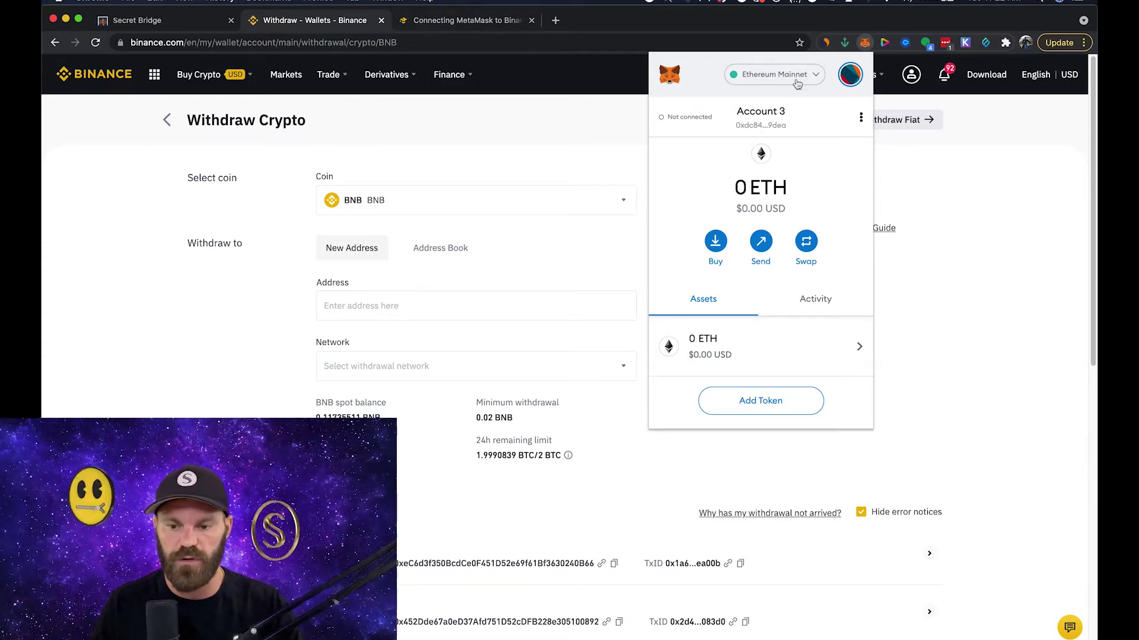
Bring up the Binance Academy article's mainnet parameters and open a new custom network form in MetaMask's network settings.
left_click(473, 22)
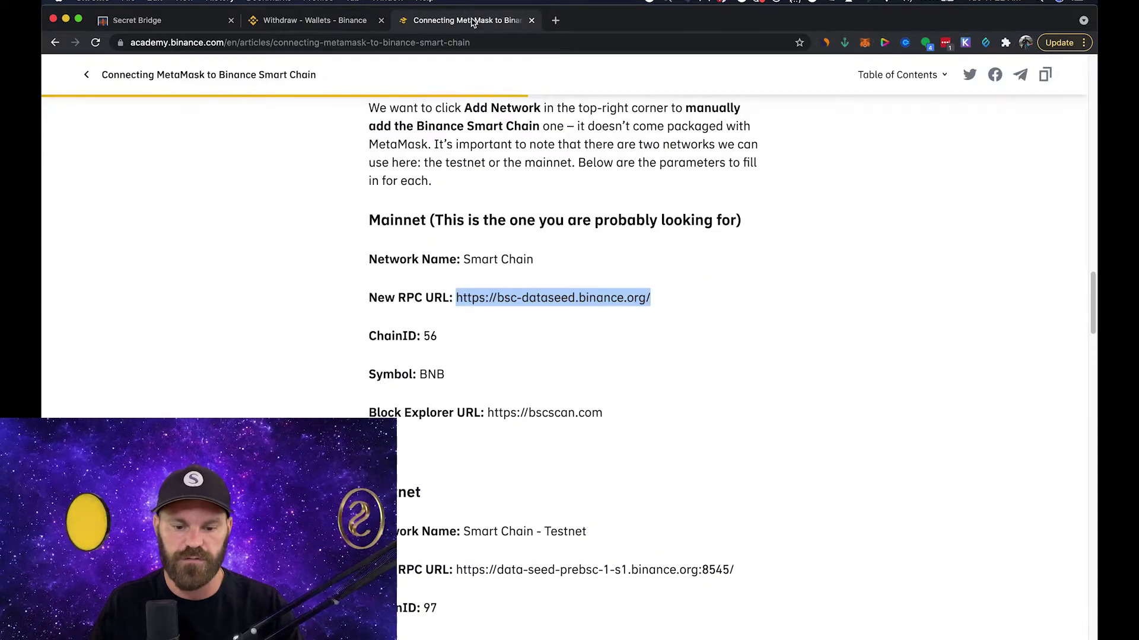
left_click(865, 44)
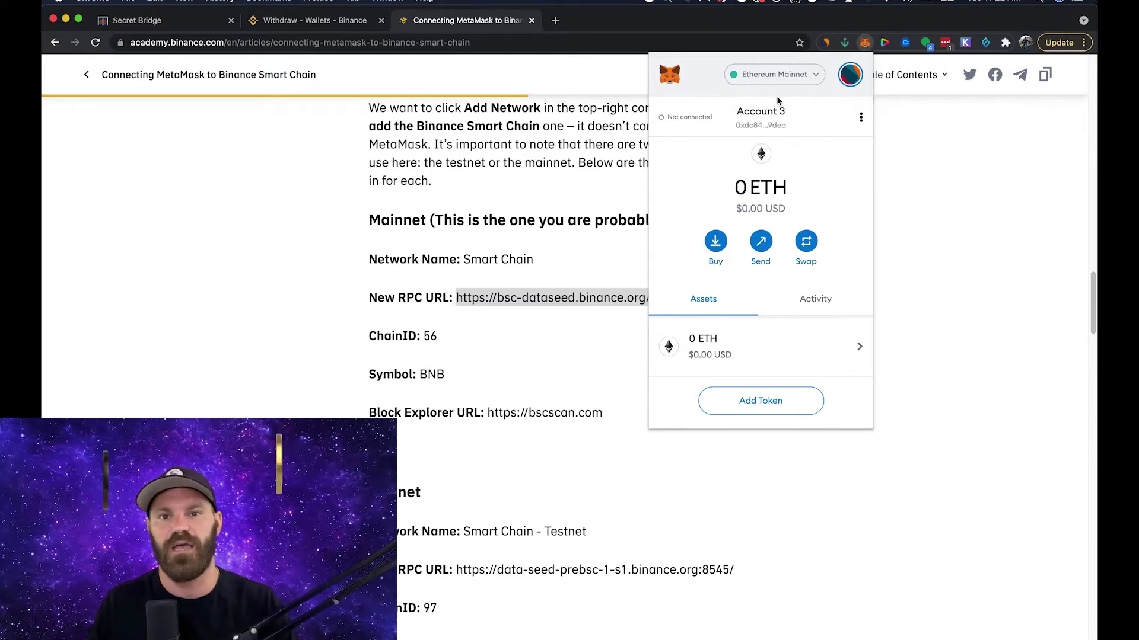
left_click(850, 77)
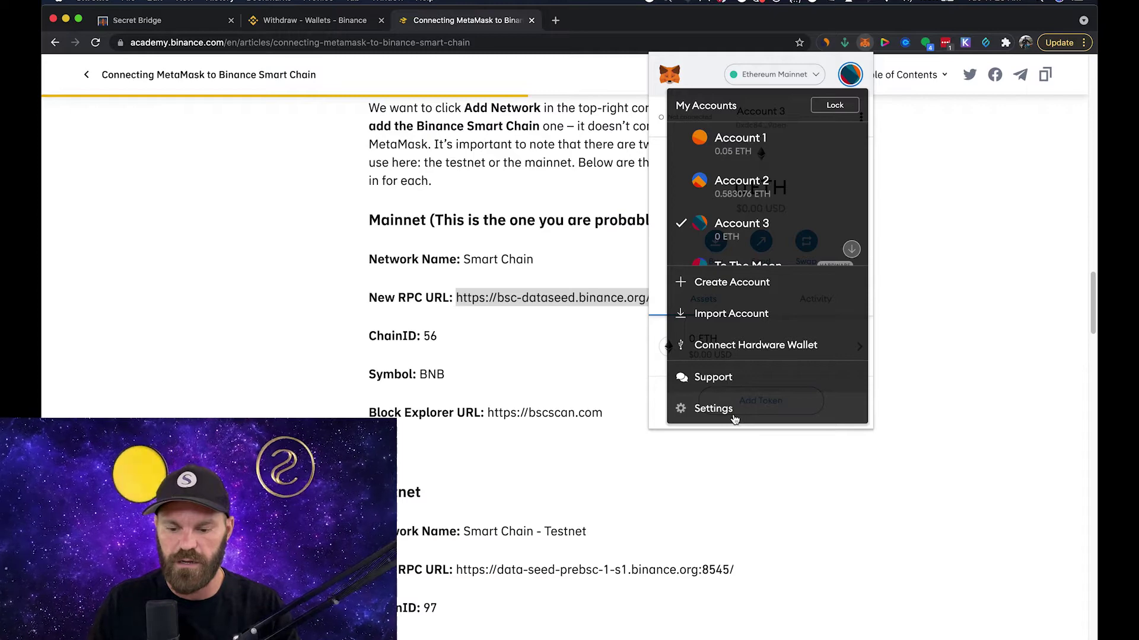
left_click(735, 419)
scroll(771, 355, "down", 3)
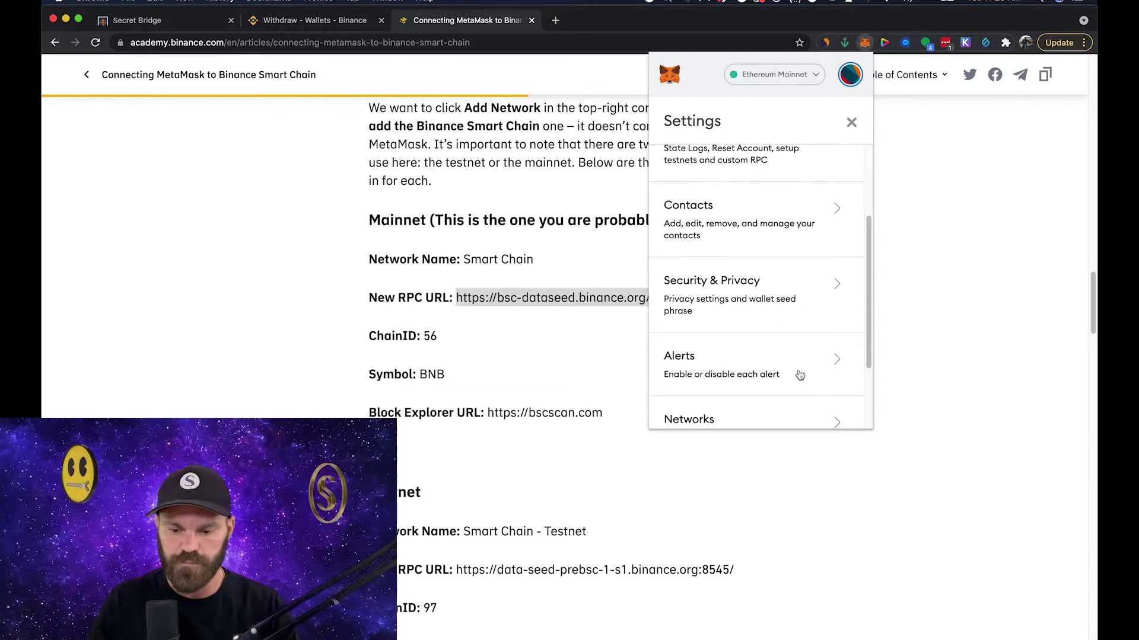
scroll(727, 394, "down", 2)
left_click(725, 332)
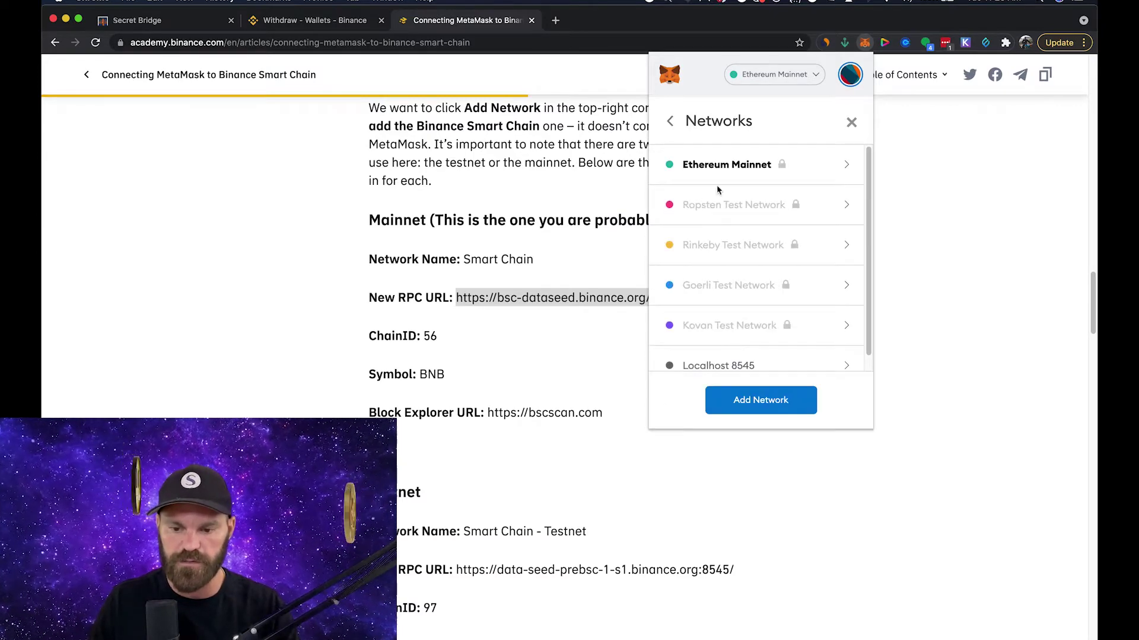
scroll(777, 285, "down", 1)
left_click(768, 401)
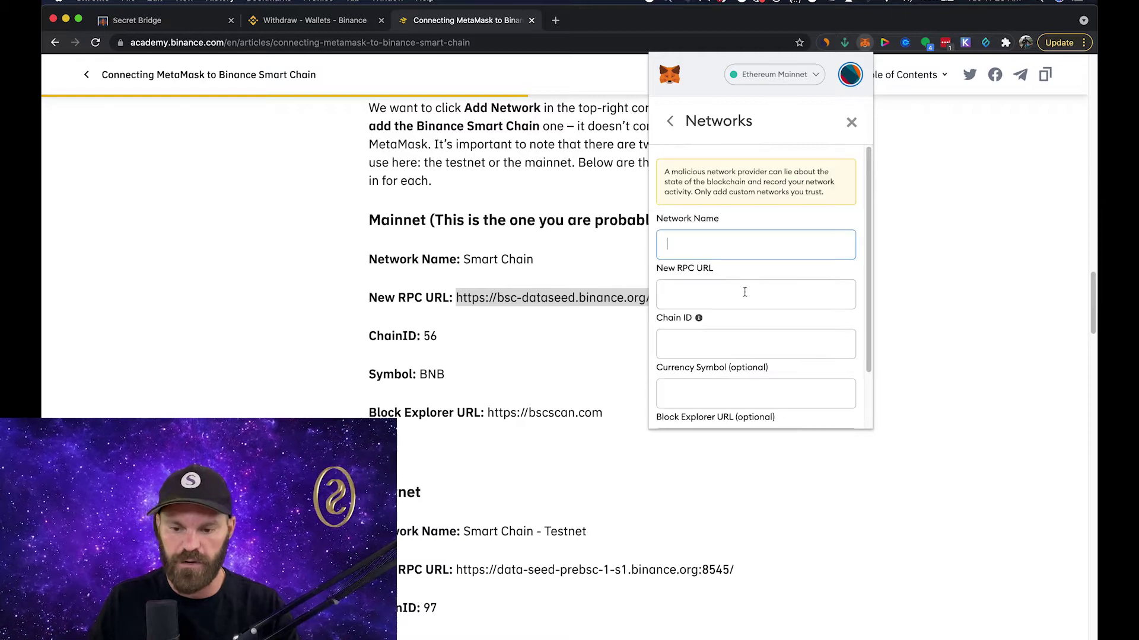
type("Binance Smart Chain")
left_click(701, 294)
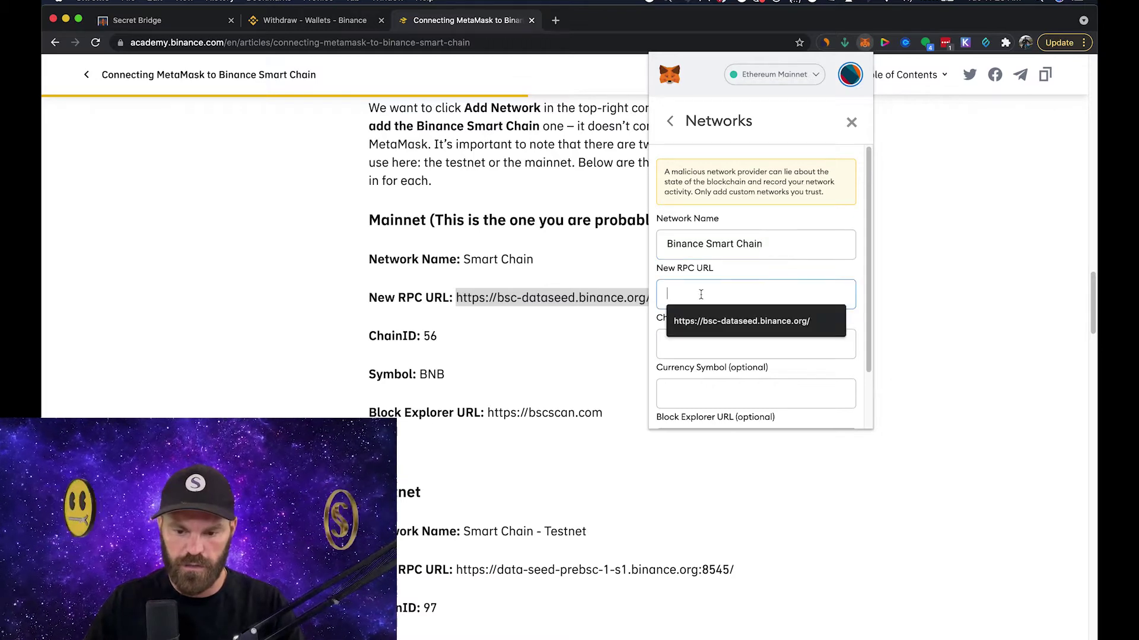
left_click(722, 327)
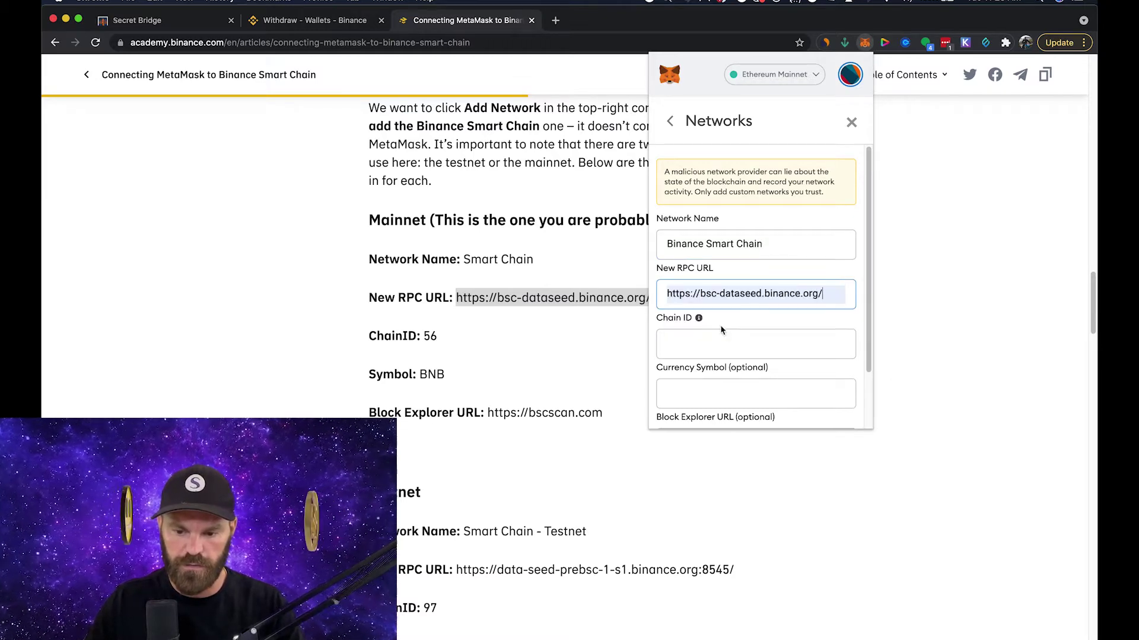
left_click(706, 341)
left_click(691, 371)
left_click(687, 388)
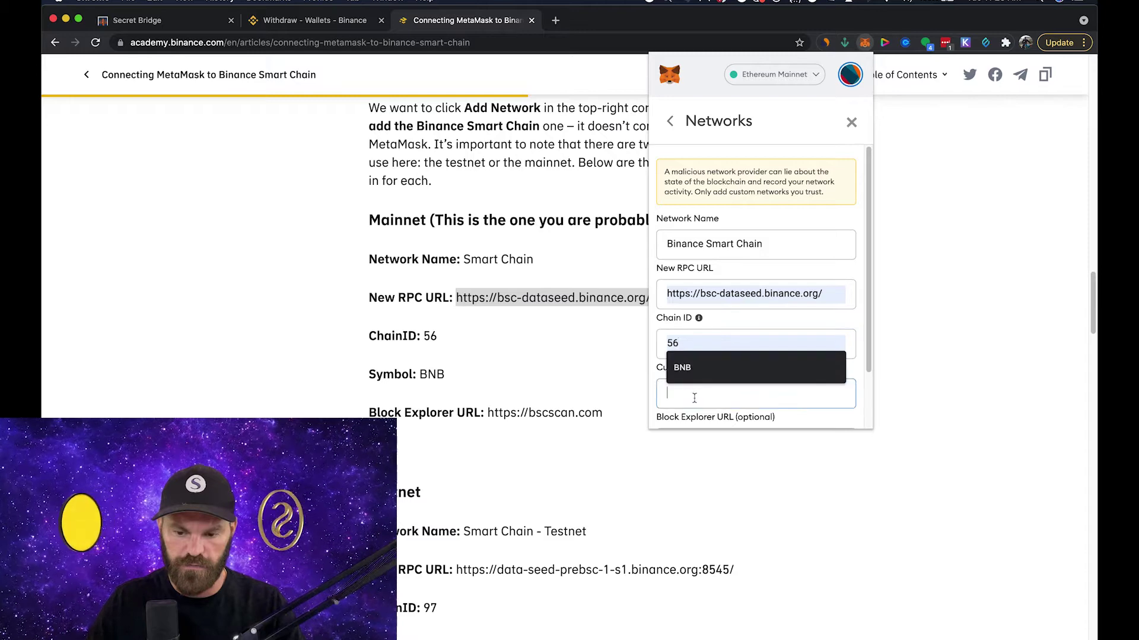
left_click(685, 378)
scroll(717, 379, "down", 2)
left_click(723, 380)
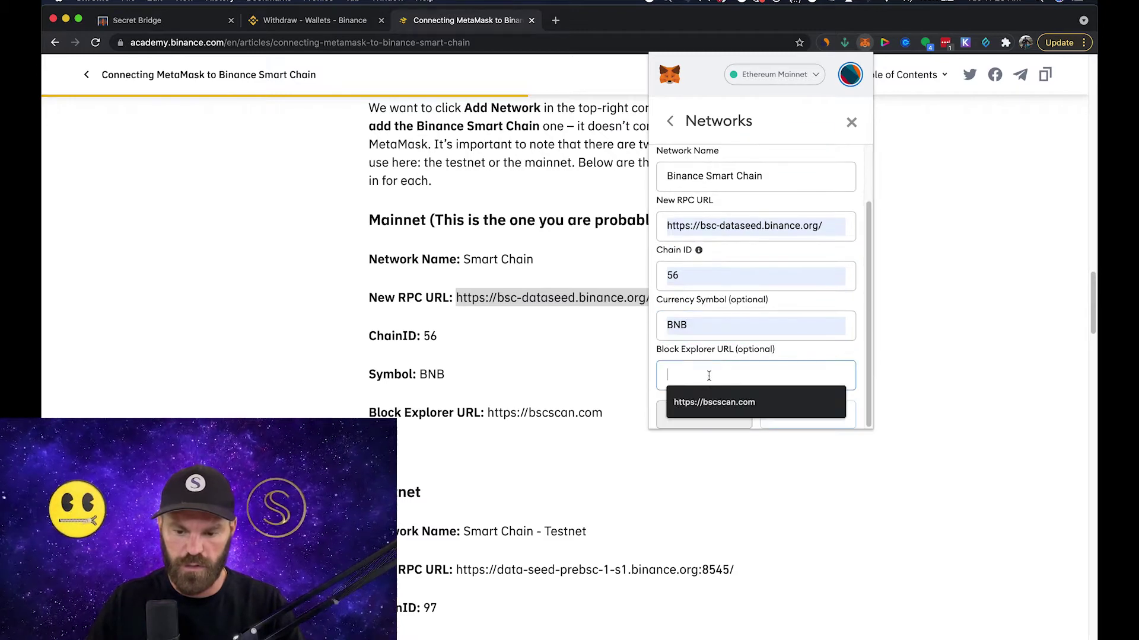
left_click(724, 404)
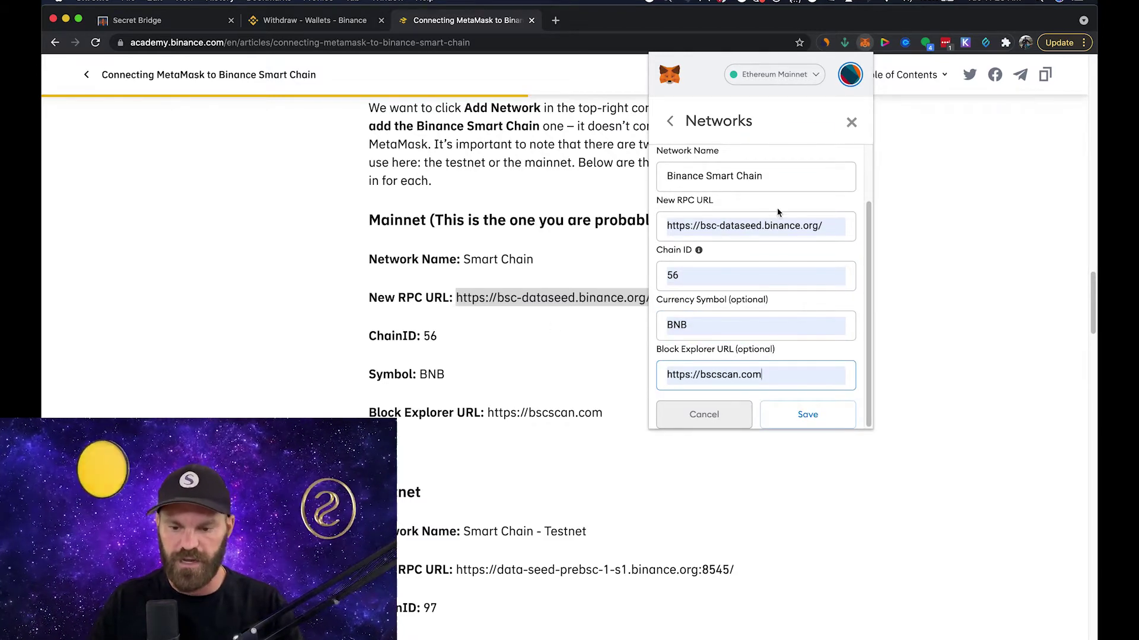
scroll(741, 237, "up", 2)
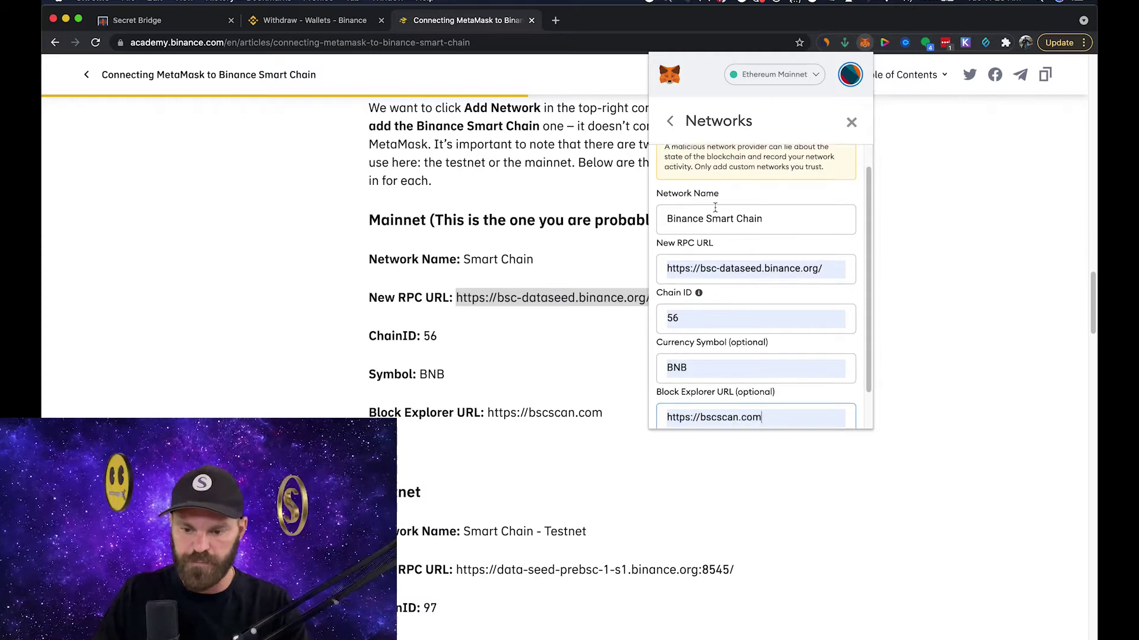
scroll(706, 208, "down", 1)
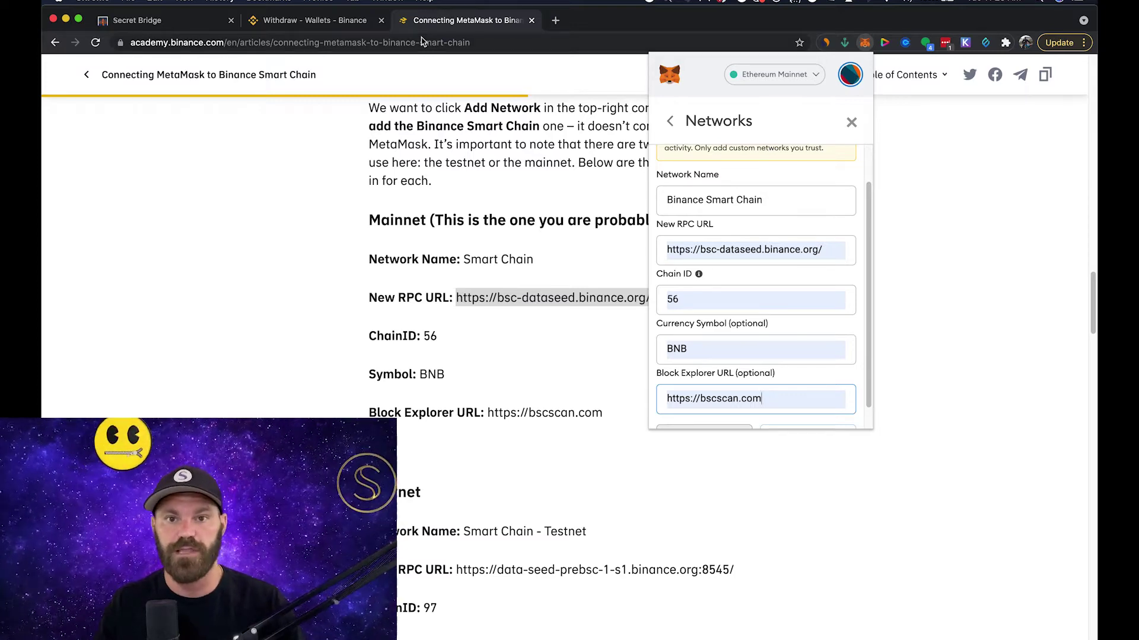
scroll(763, 287, "down", 1)
left_click(822, 421)
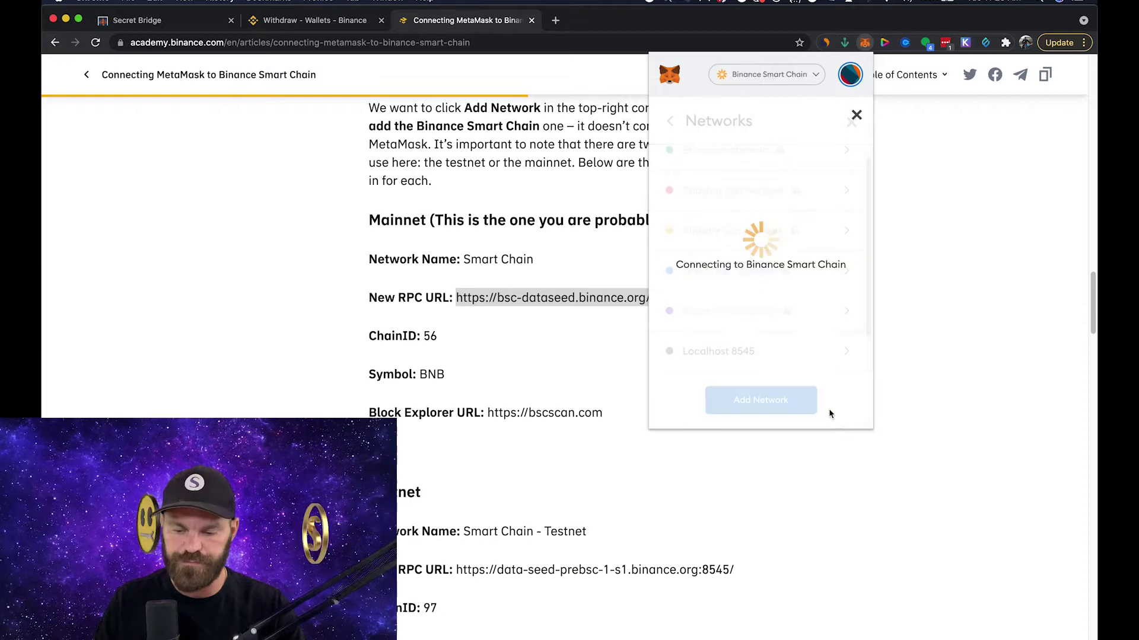
Examine the saved Binance Smart Chain entry's parameters in MetaMask's network list.
scroll(771, 296, "down", 2)
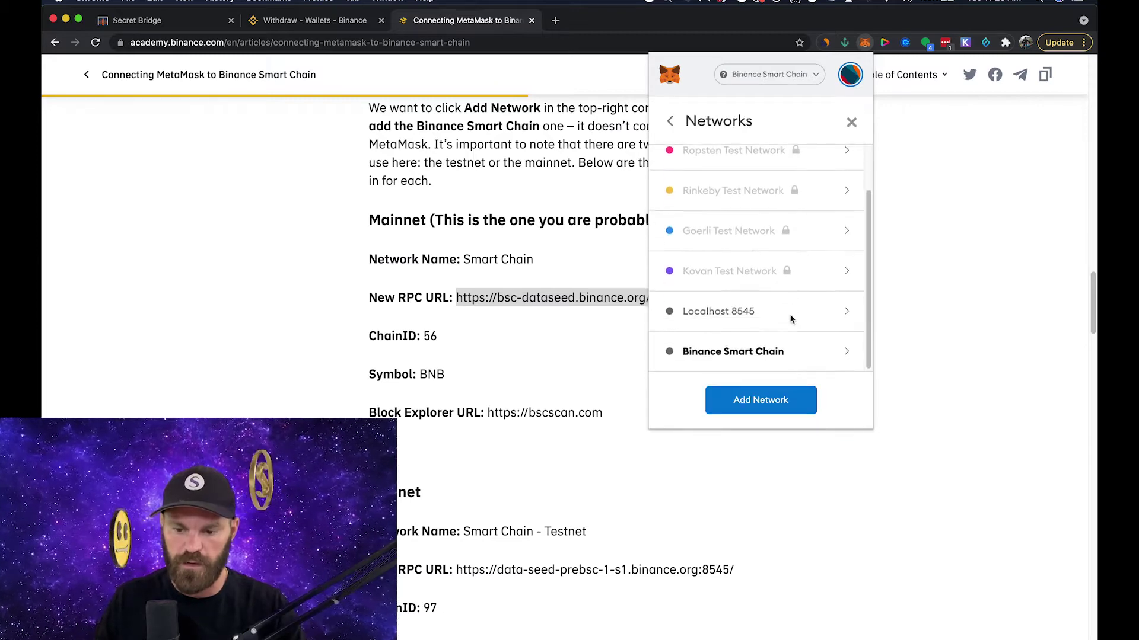
left_click(727, 352)
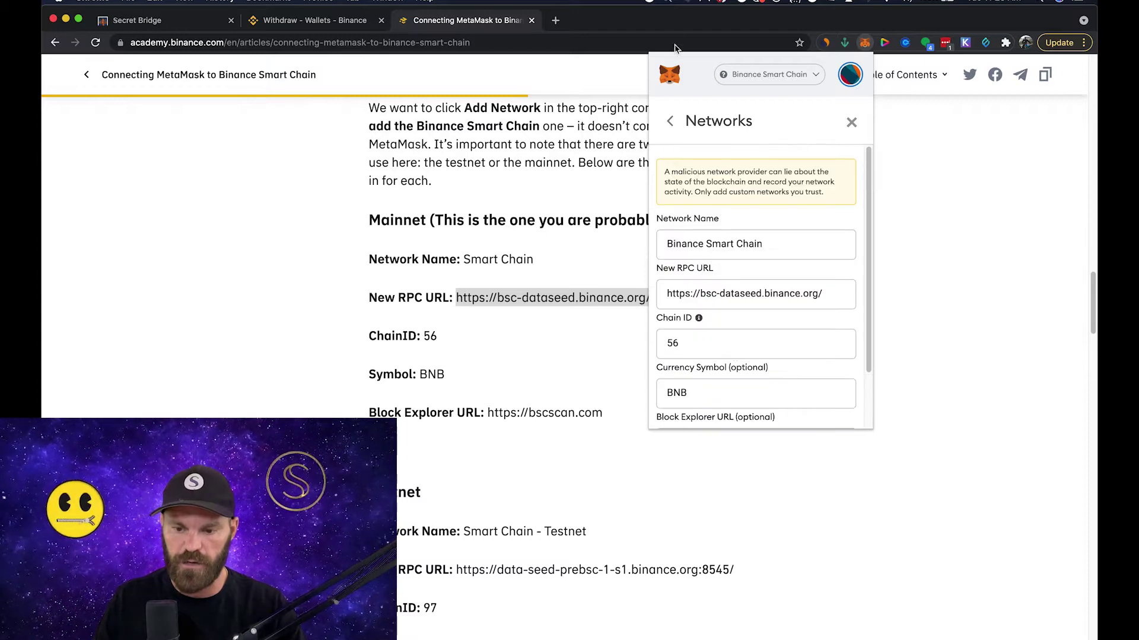
scroll(804, 404, "down", 3)
scroll(809, 289, "up", 3)
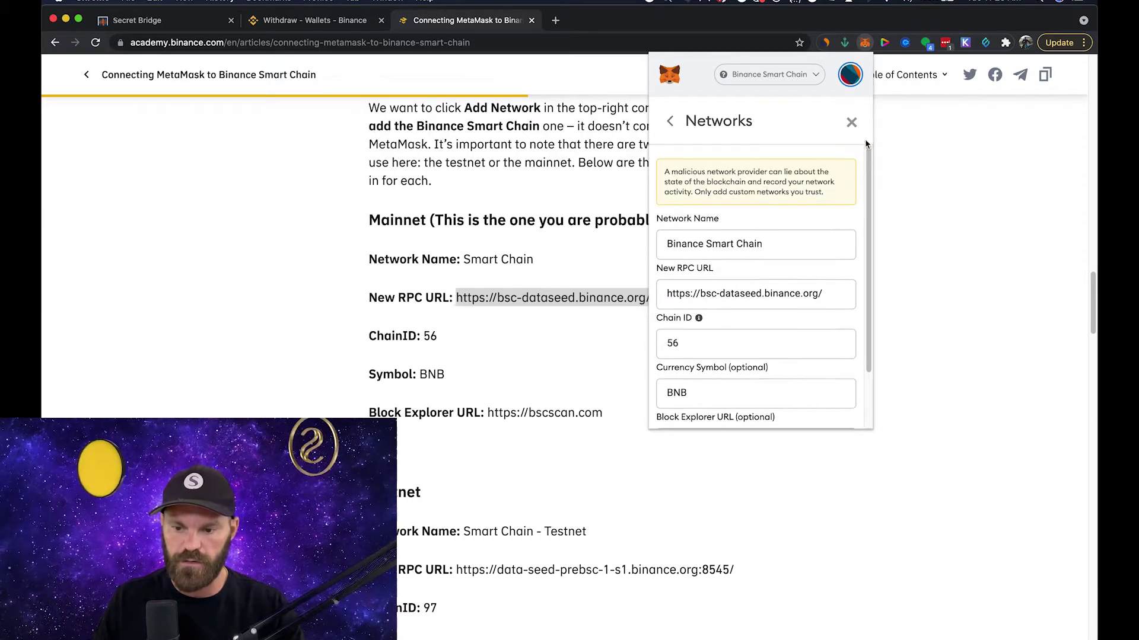
Leave the MetaMask settings and select Binance Smart Chain as the wallet's active network.
left_click(851, 123)
left_click(816, 84)
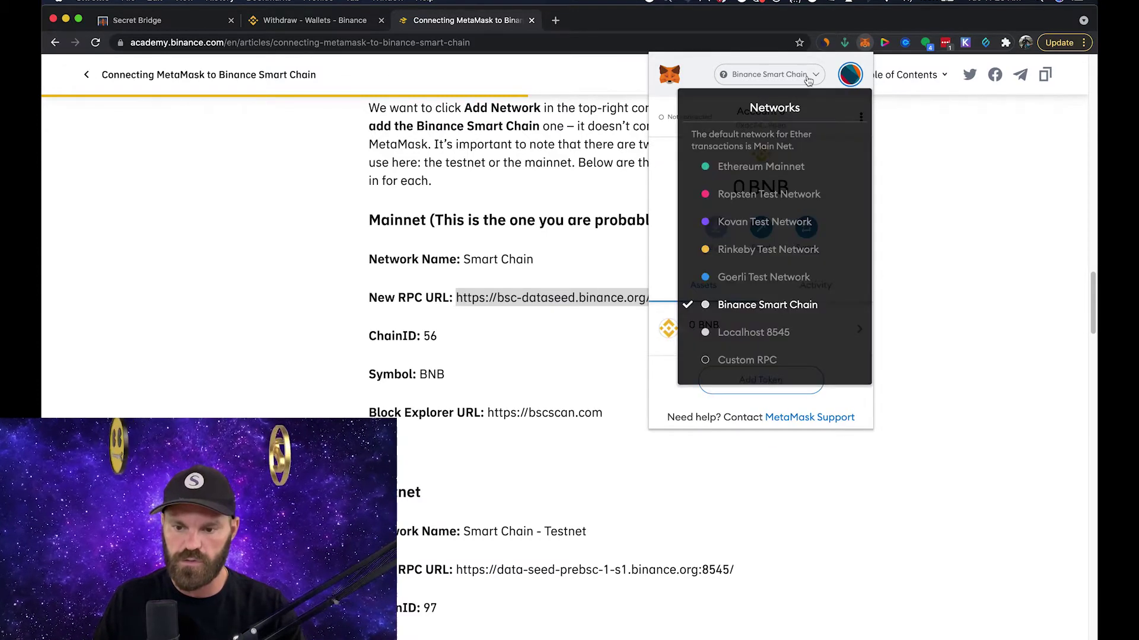
left_click(774, 315)
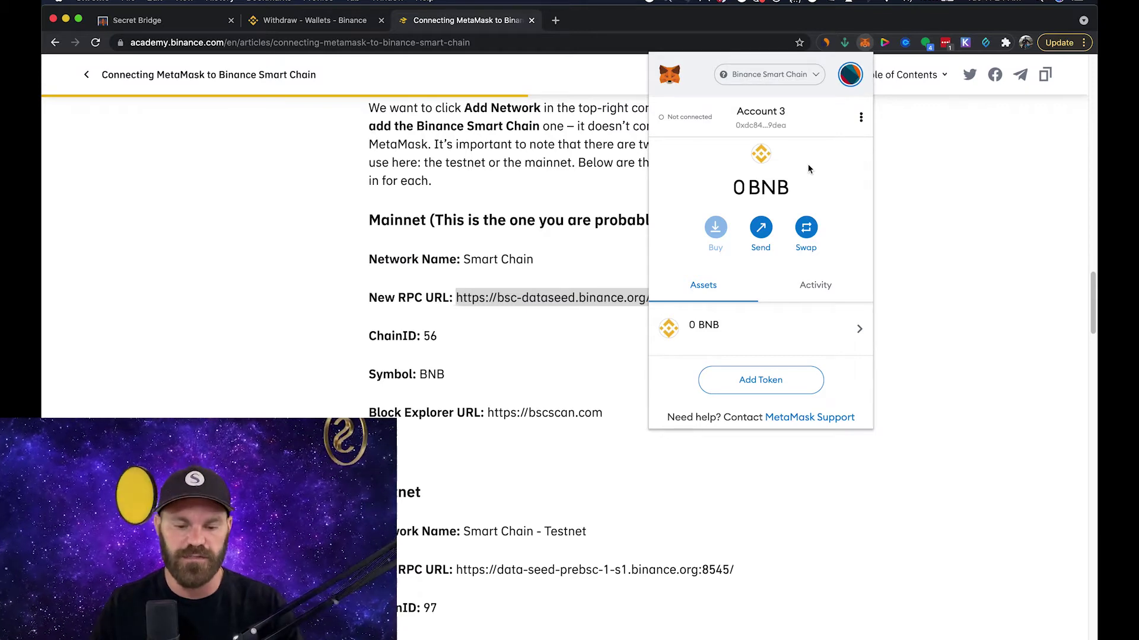
Copy the MetaMask account's wallet address and paste it as the destination address of the Binance BNB withdrawal.
left_click(283, 27)
left_click(283, 27)
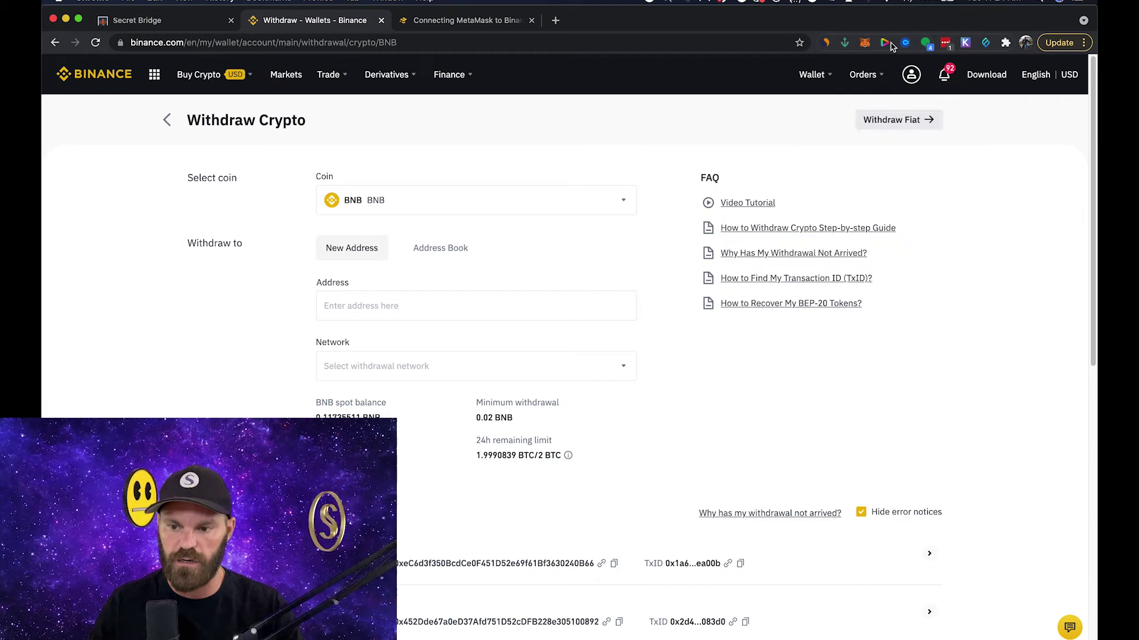
left_click(864, 43)
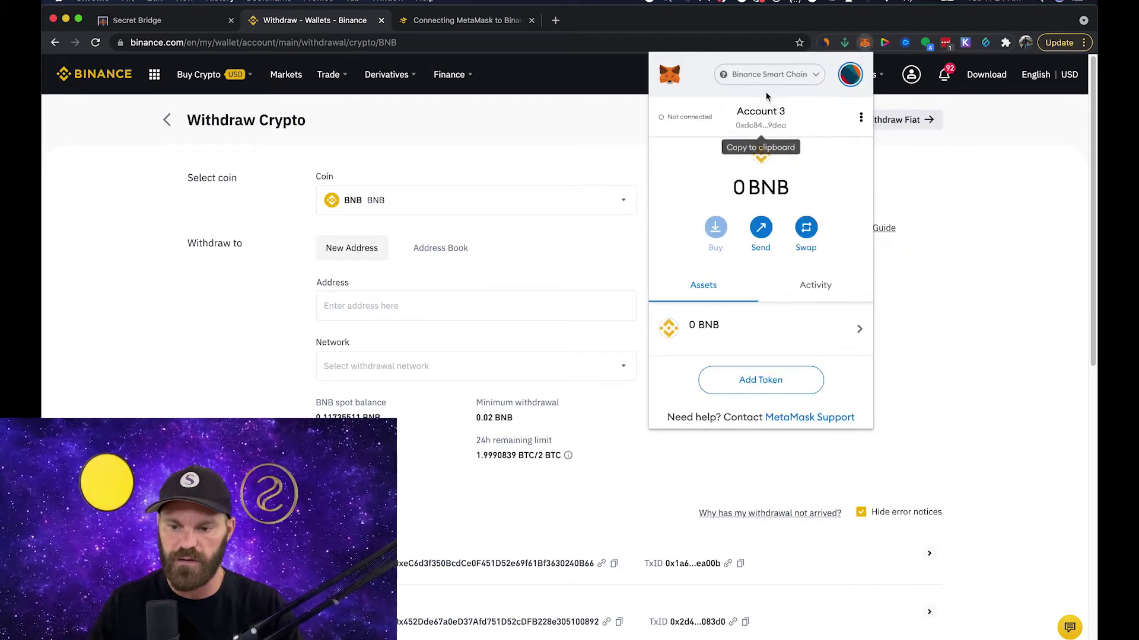
left_click(421, 307)
left_click(431, 301)
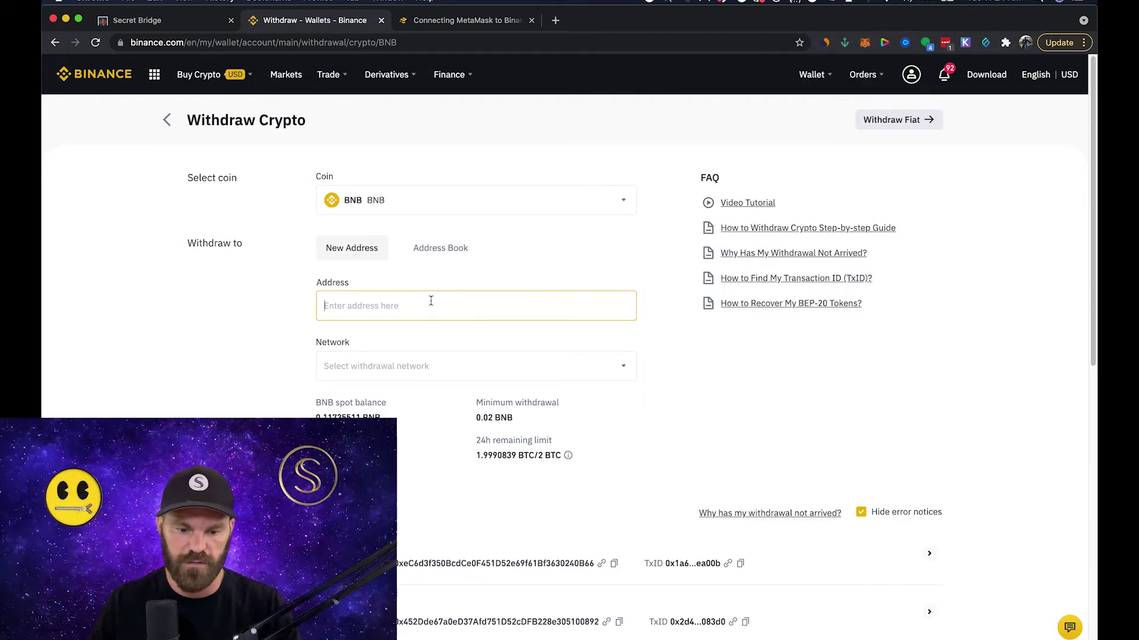
key("super+v")
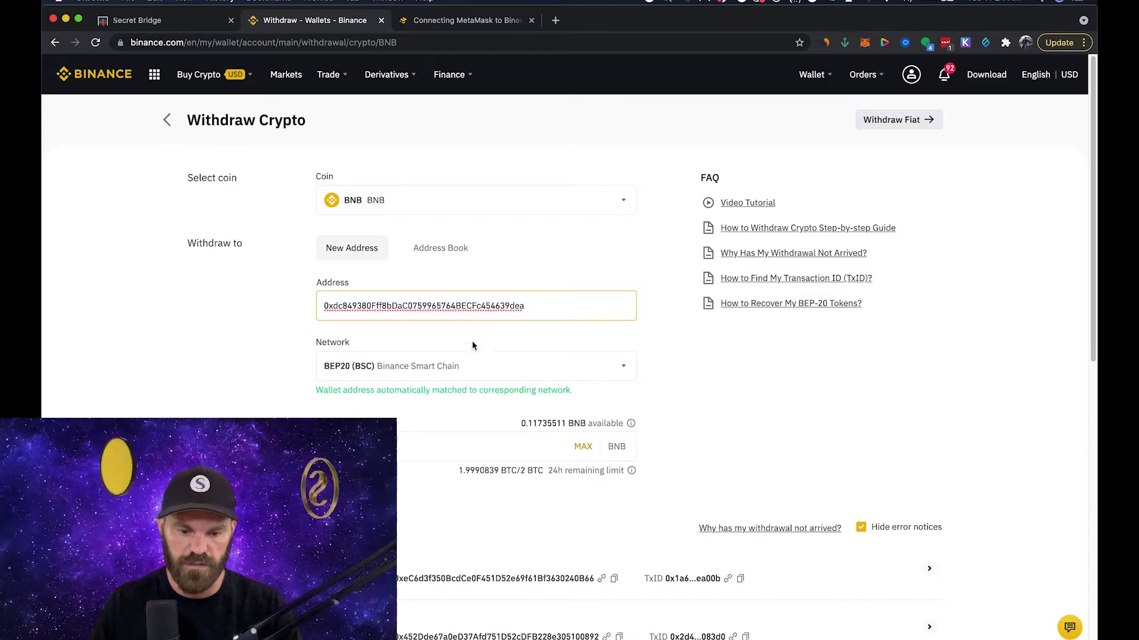
Choose BEP20 (BSC) as the withdrawal network and set the amount to the maximum available, 0.11735511 BNB.
left_click(426, 367)
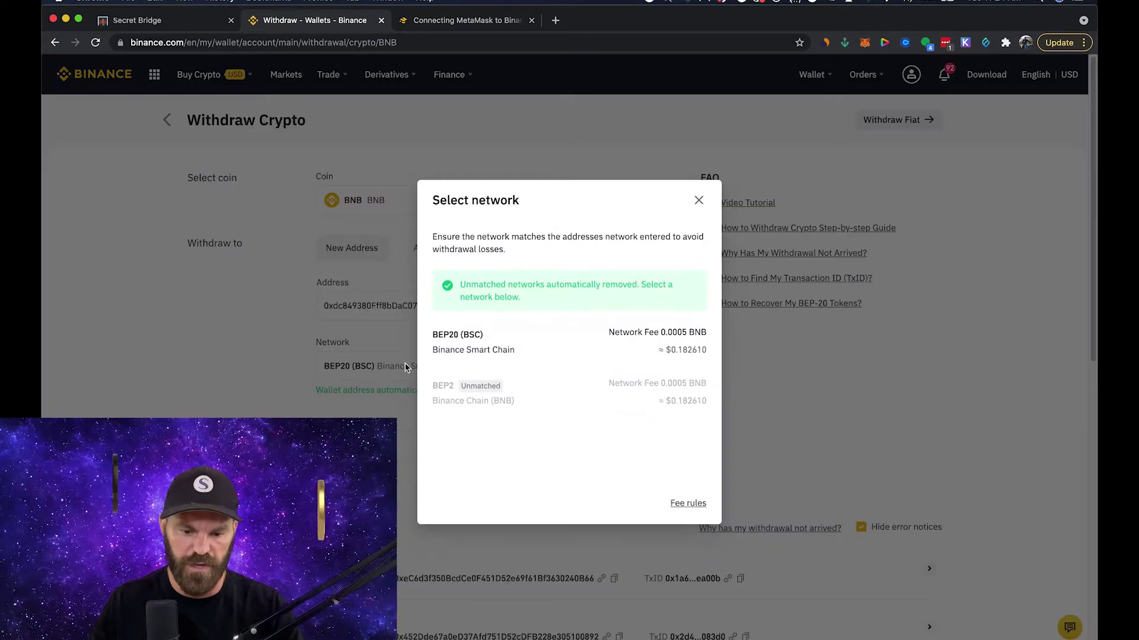
left_click(508, 347)
left_click(566, 442)
scroll(376, 337, "down", 1)
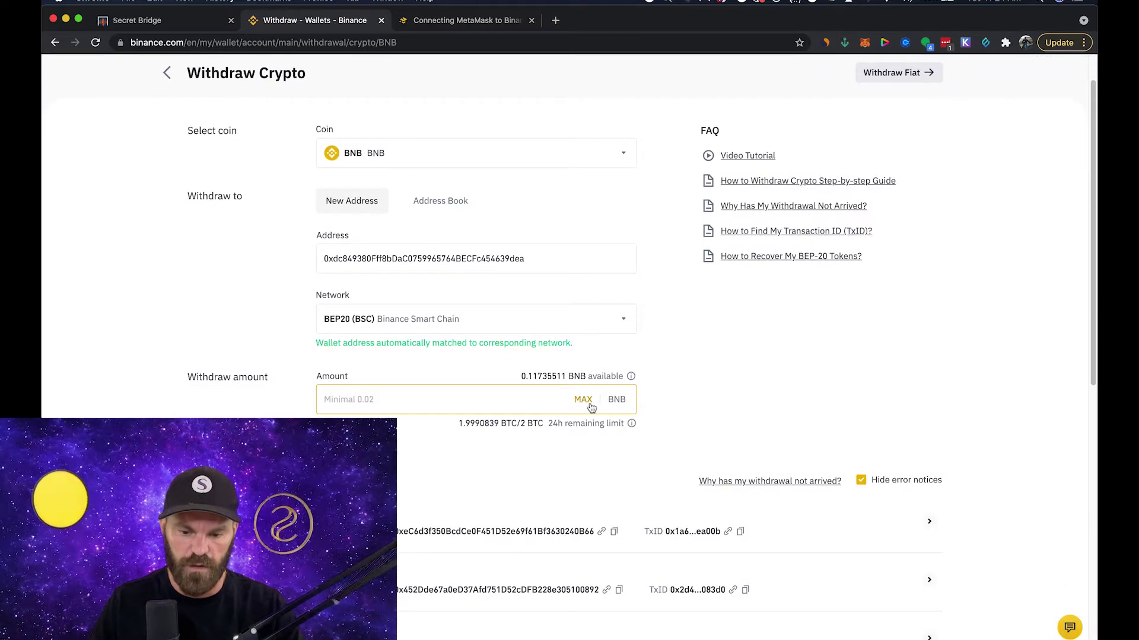
left_click(583, 399)
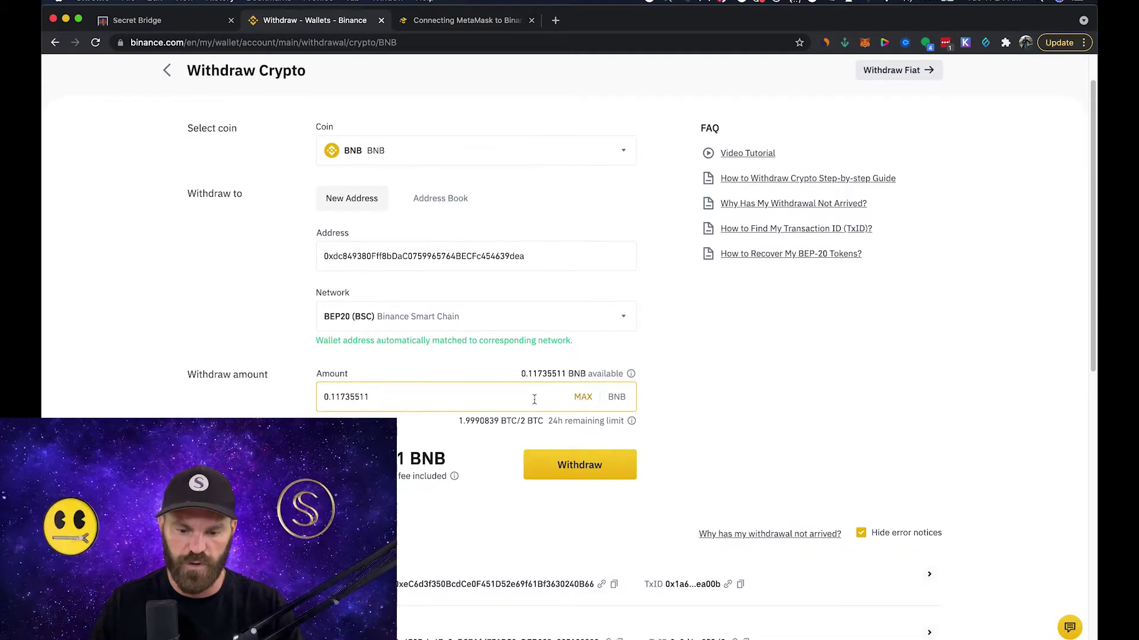
Submit the BNB withdrawal, confirm BSC as the transfer network and complete the request.
left_click(580, 465)
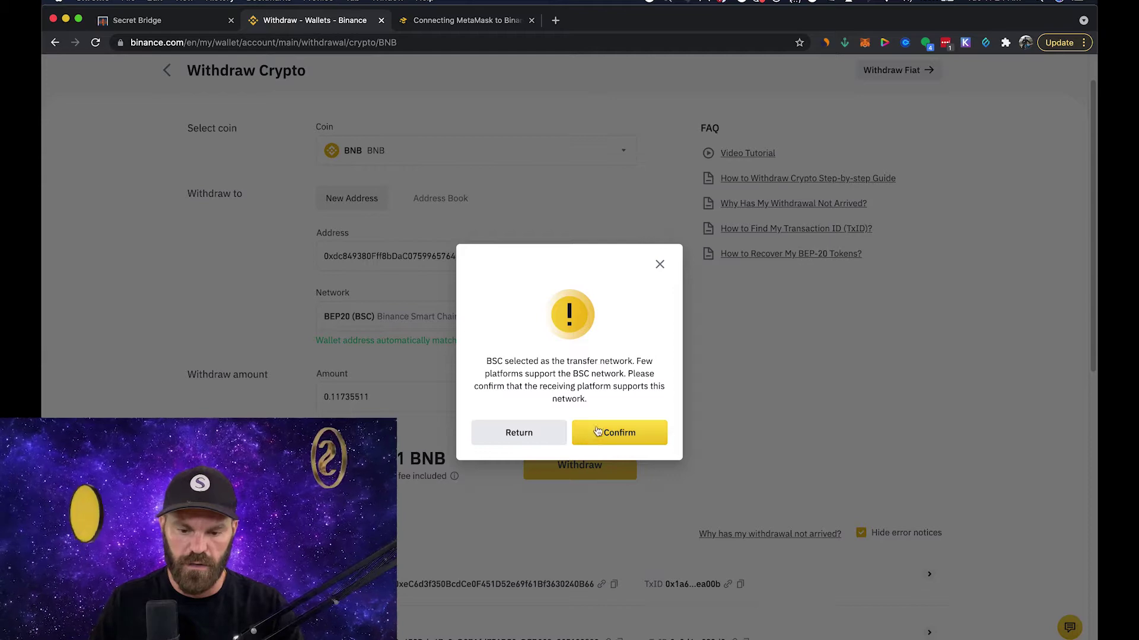
left_click(627, 439)
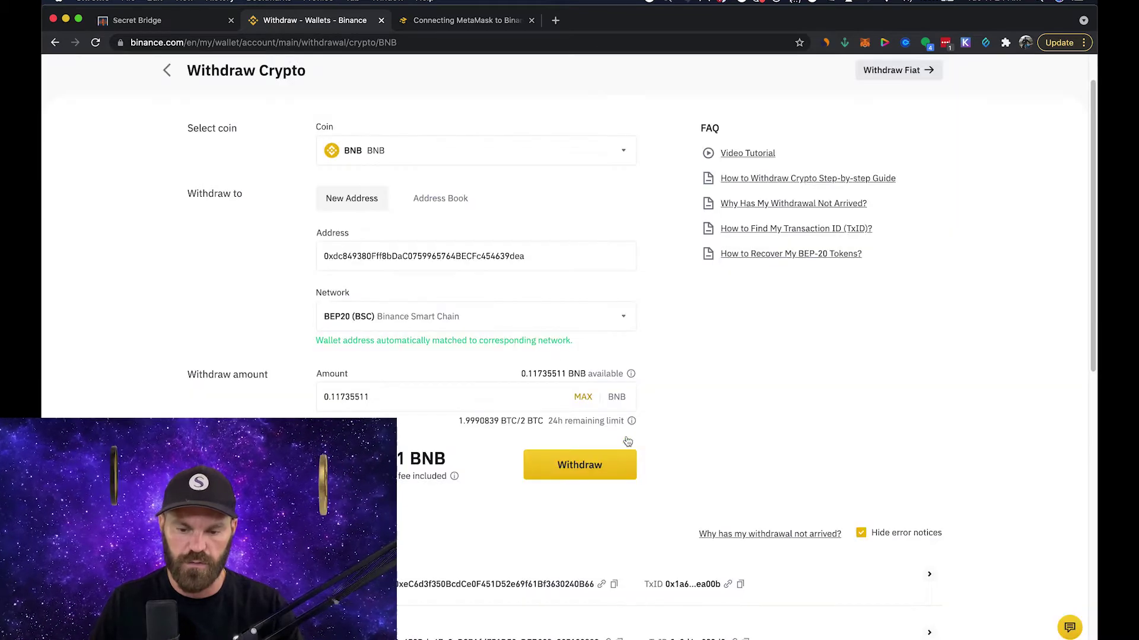
left_click(602, 435)
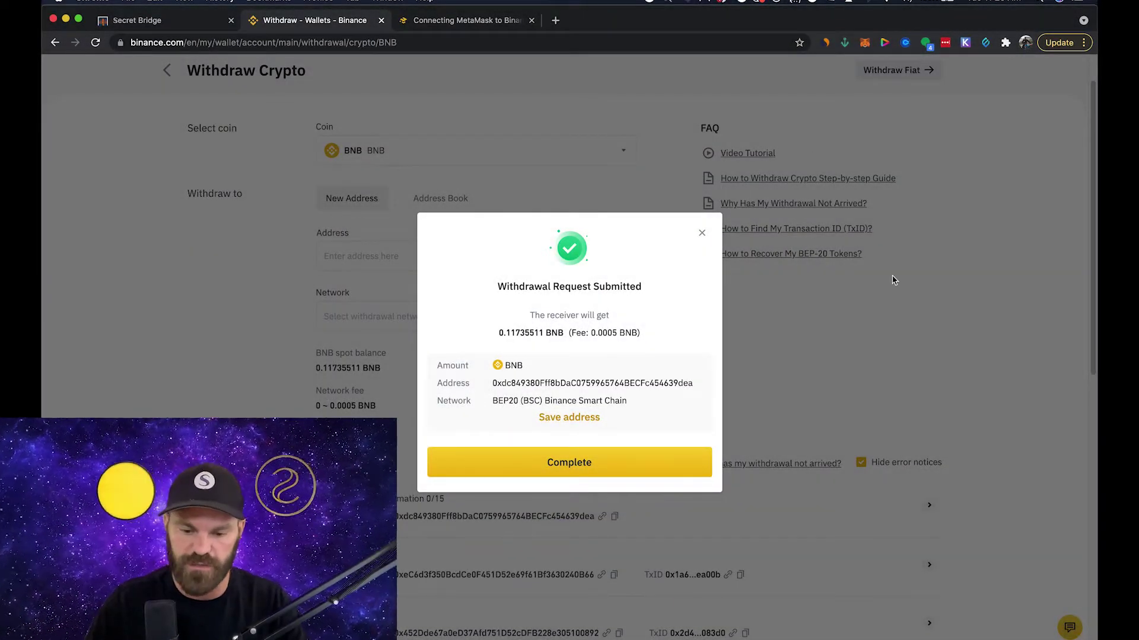
left_click(614, 462)
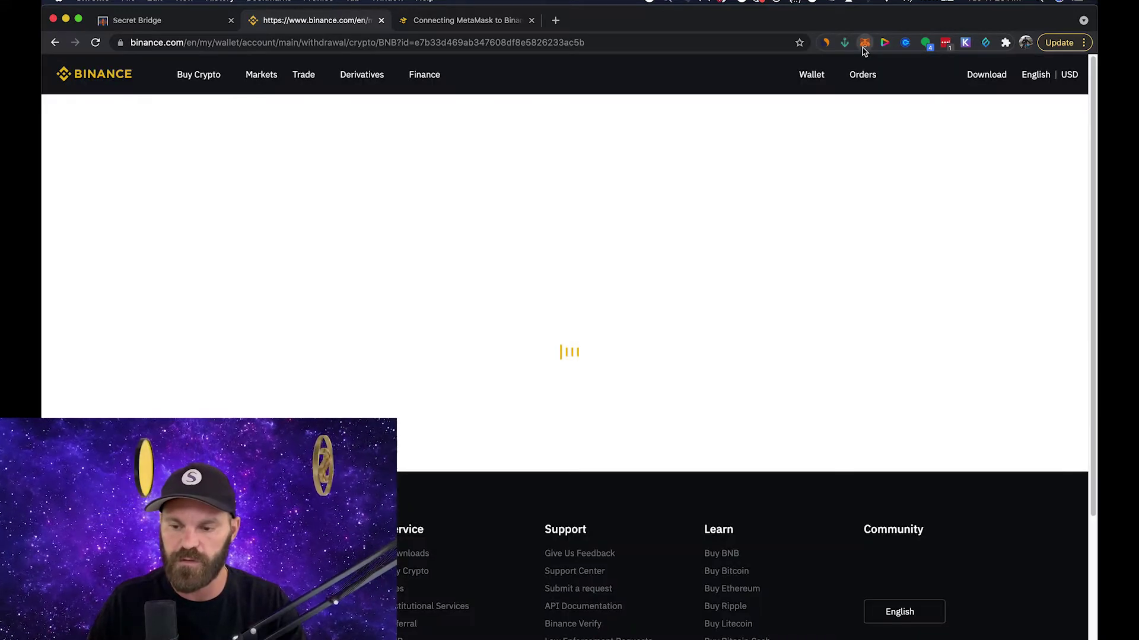
Check the BNB balance in MetaMask and return to the Secret Bridge page's transfer form.
left_click(864, 42)
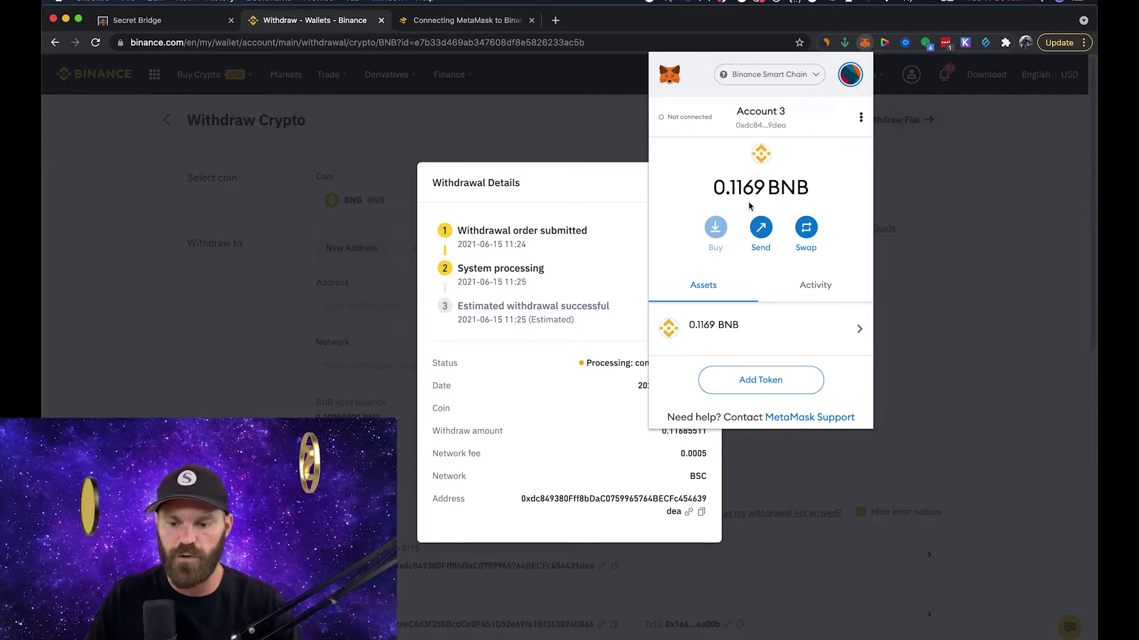
left_click(188, 24)
scroll(523, 357, "down", 2)
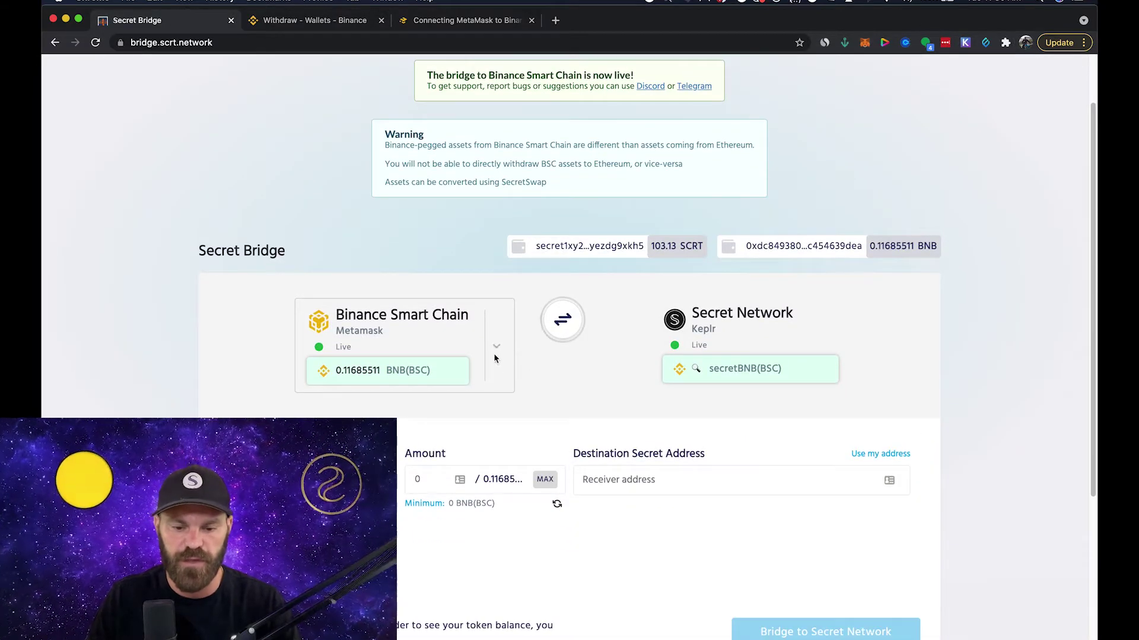
Select Binance Smart Chain as the bridge's source network and fill in the connected Keplr wallet's own address as the destination.
left_click(495, 346)
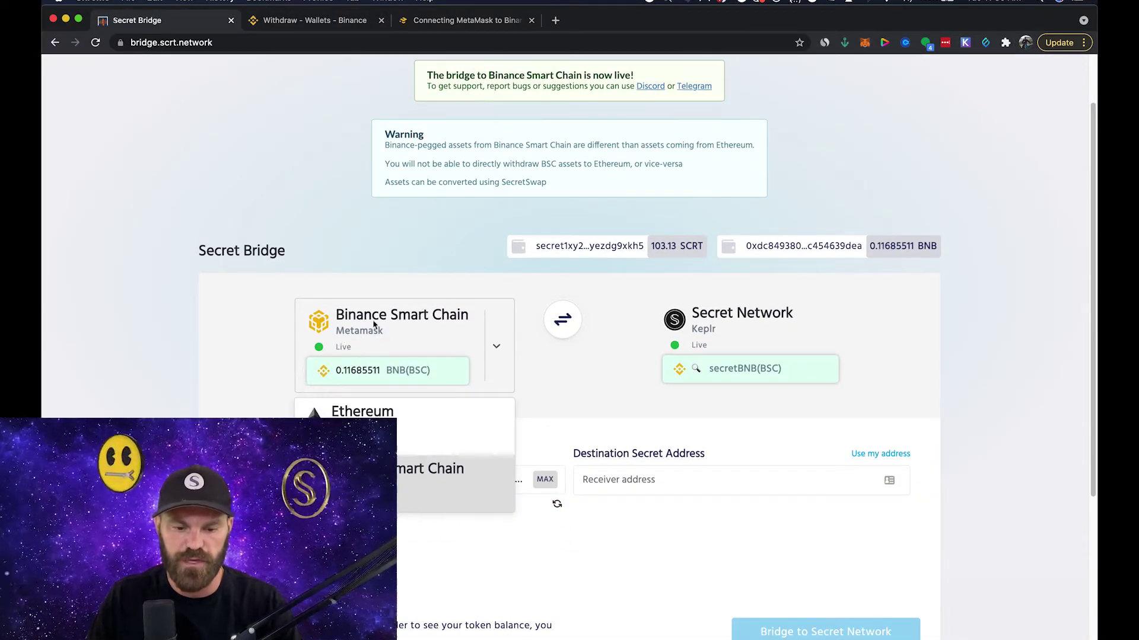
left_click(401, 470)
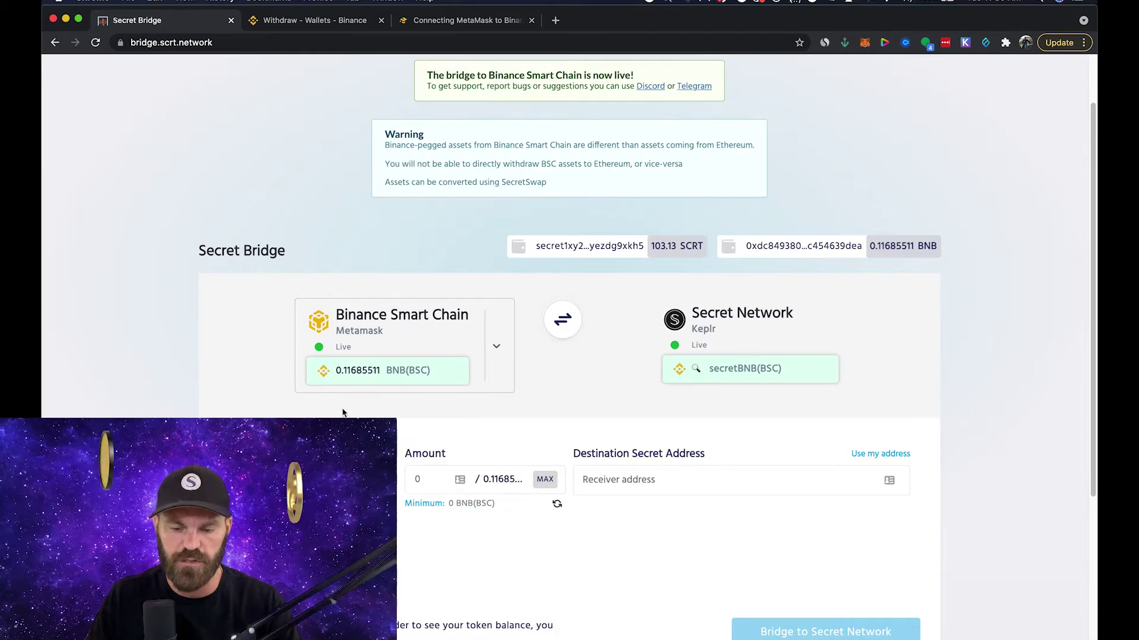
scroll(504, 373, "down", 1)
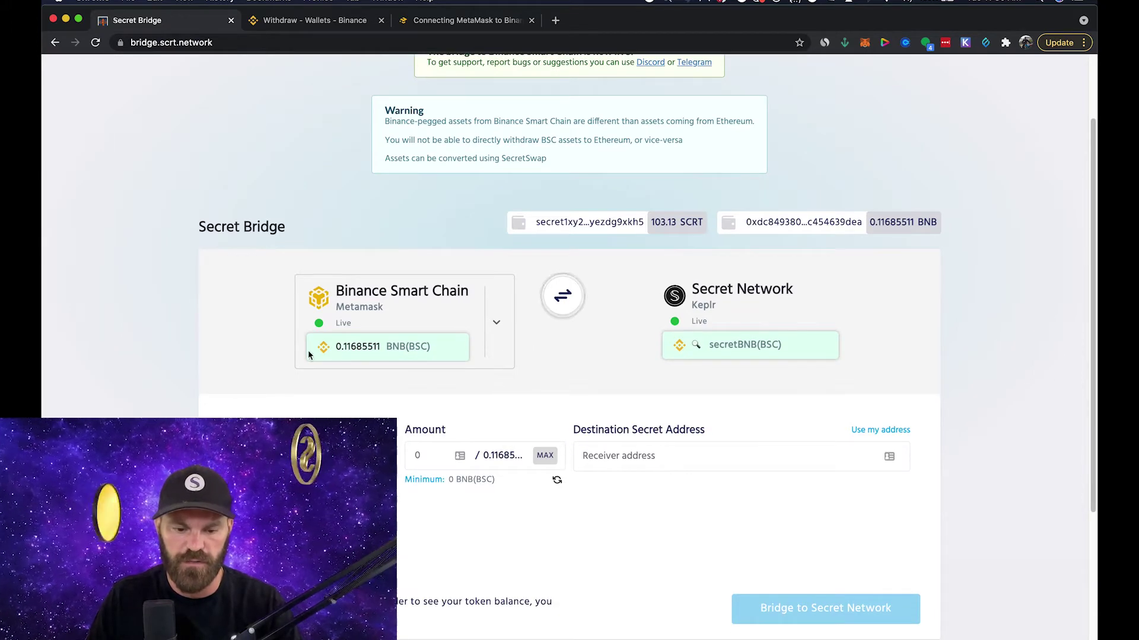
scroll(417, 371, "down", 1)
scroll(417, 374, "down", 1)
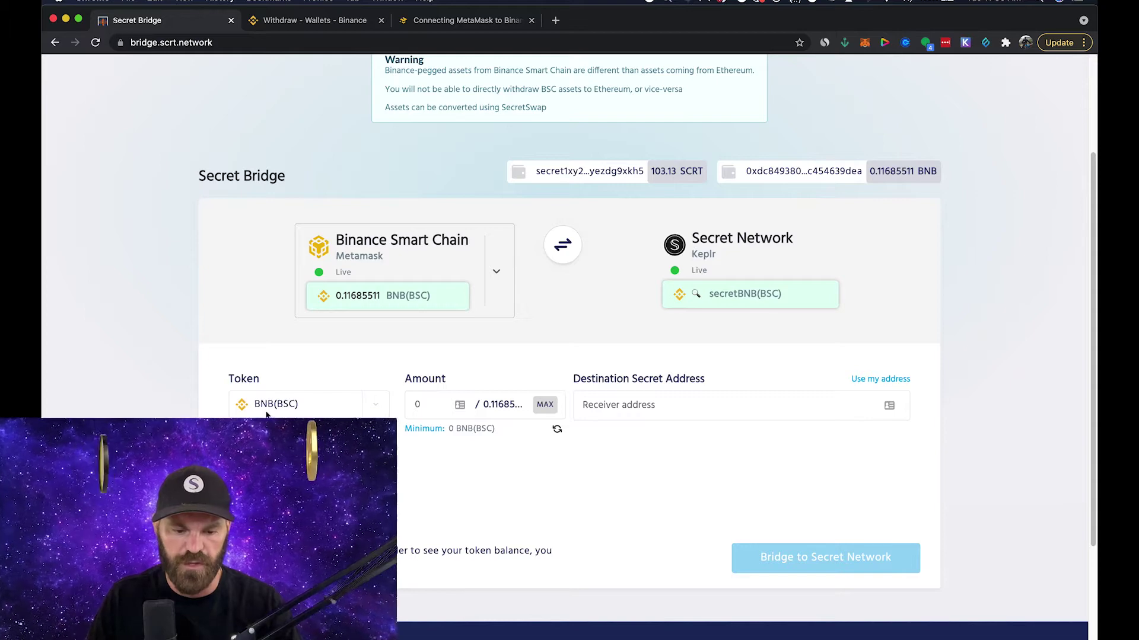
scroll(291, 407, "down", 1)
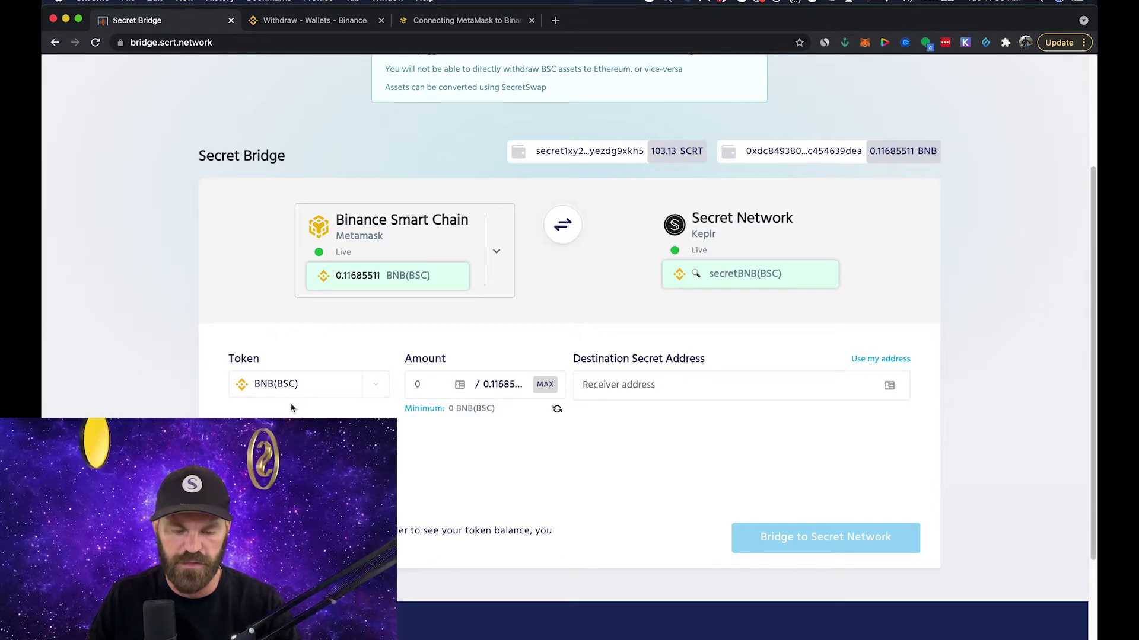
scroll(526, 389, "down", 3)
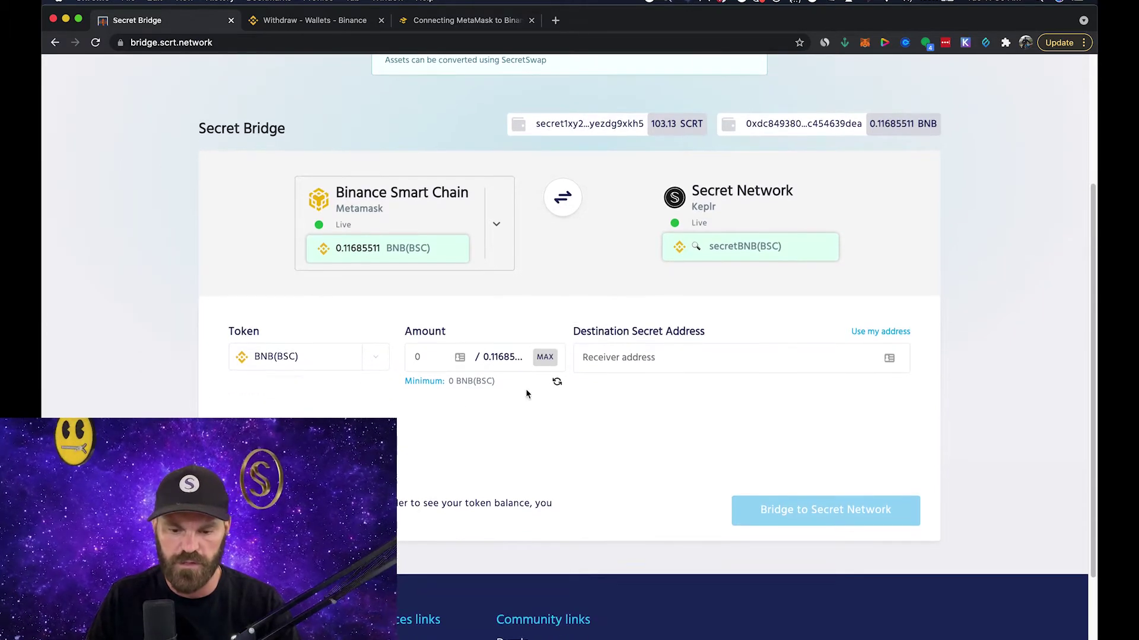
left_click(889, 335)
left_click(889, 360)
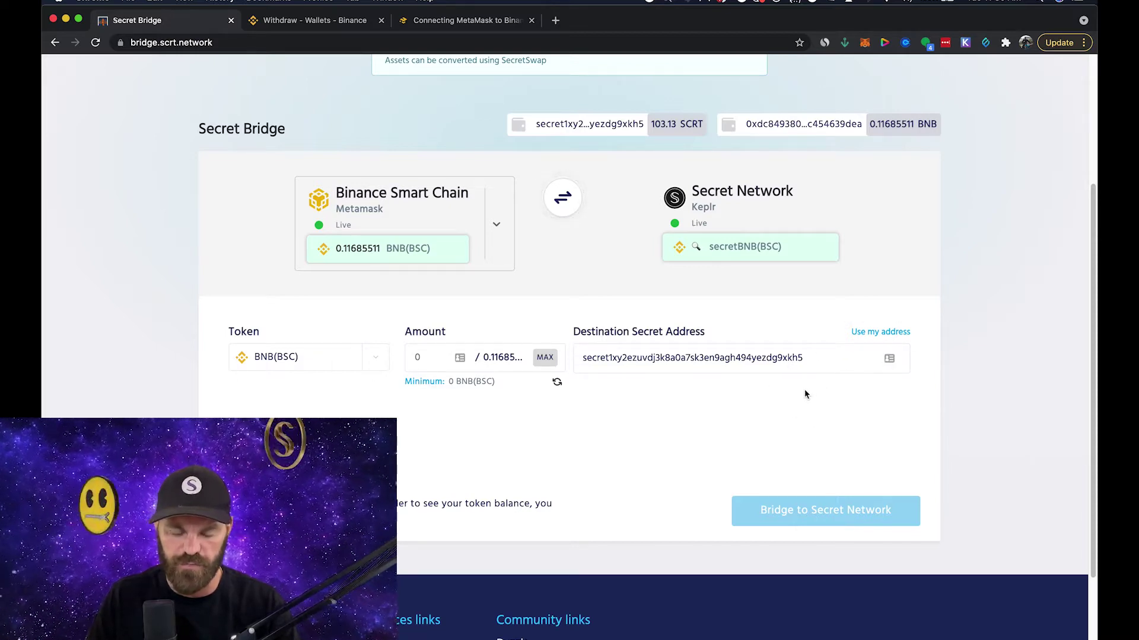
Set the BNB(BSC) amount to 0.05 and request the bridge to Secret Network.
left_click(546, 361)
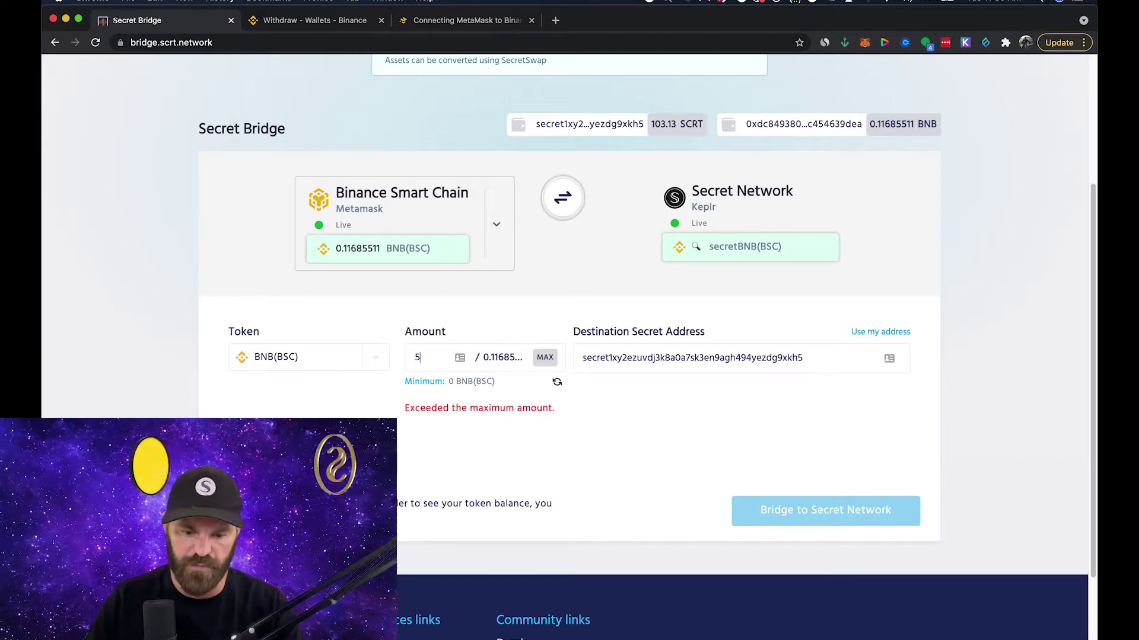
type("05")
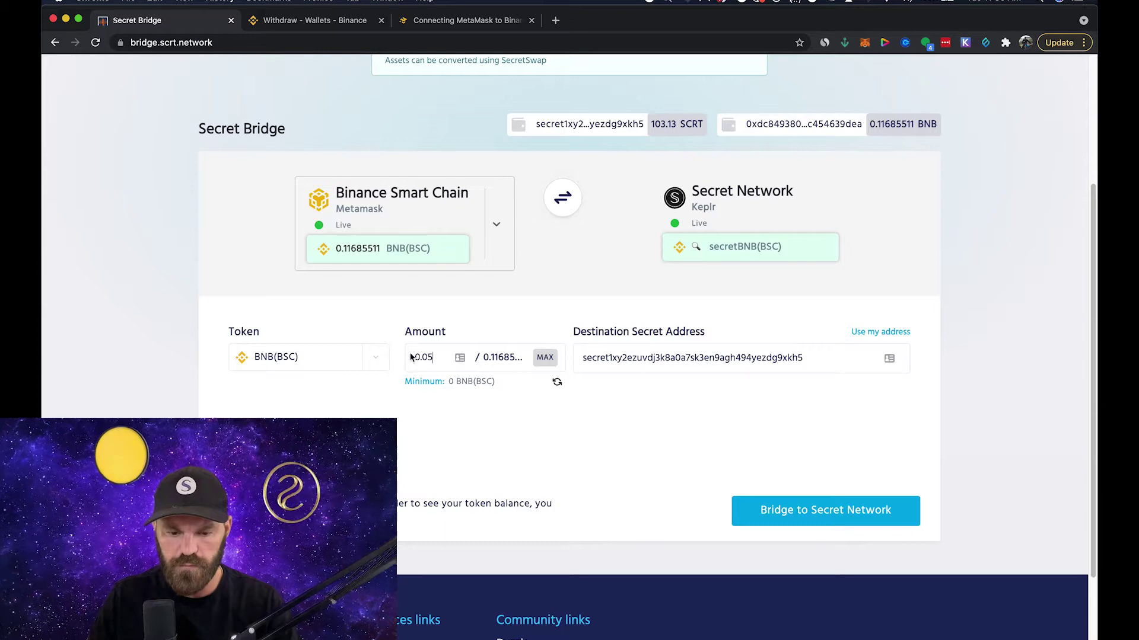
left_click(819, 514)
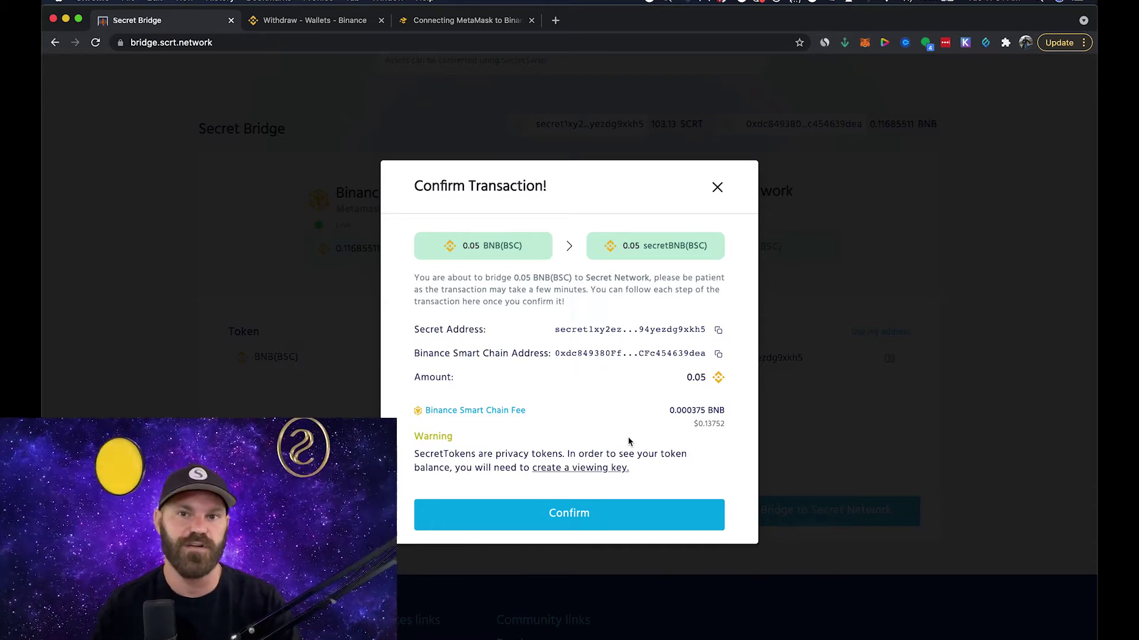
Create a viewing key for SBNB(BSC) in Keplr, copying the token's contract address and approving the request with the Average fee.
left_click(577, 468)
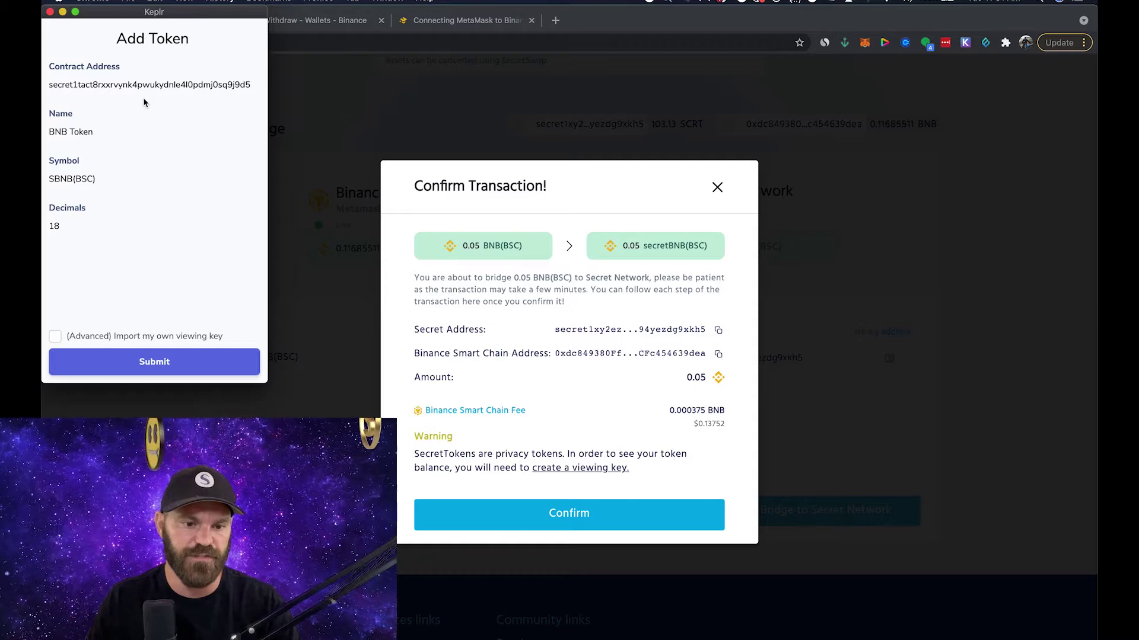
double_click(159, 84)
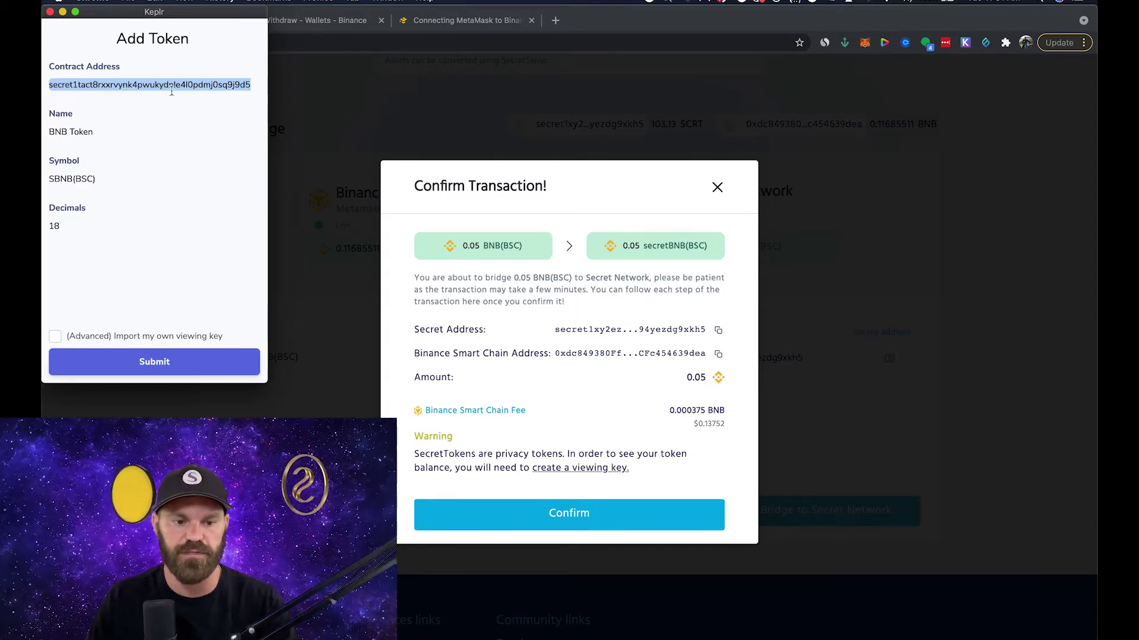
left_click(150, 362)
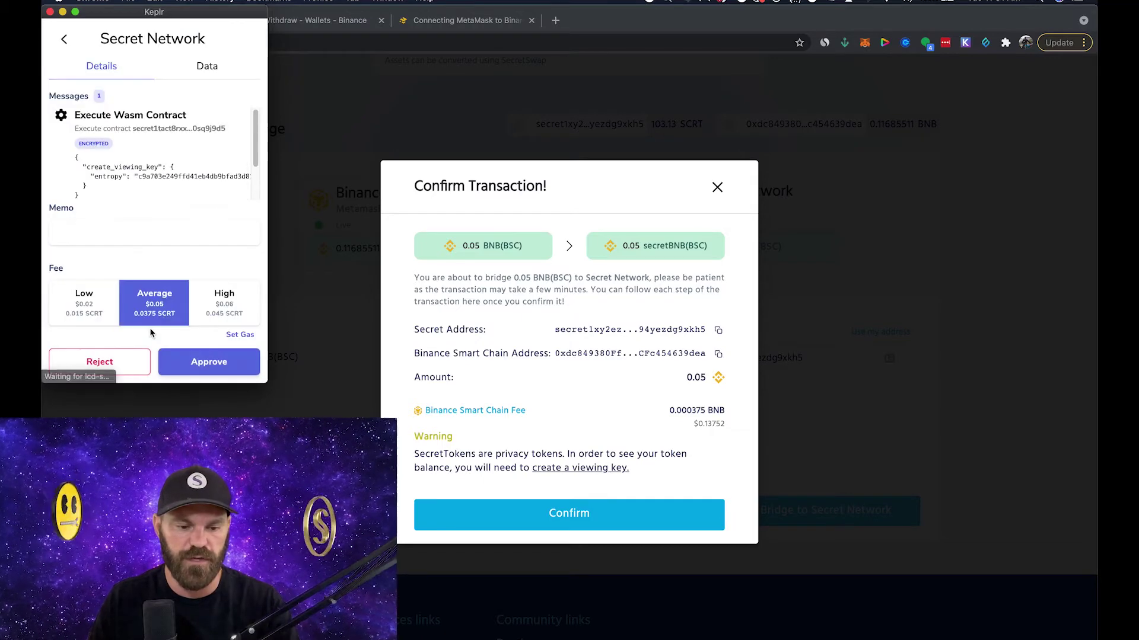
left_click(206, 366)
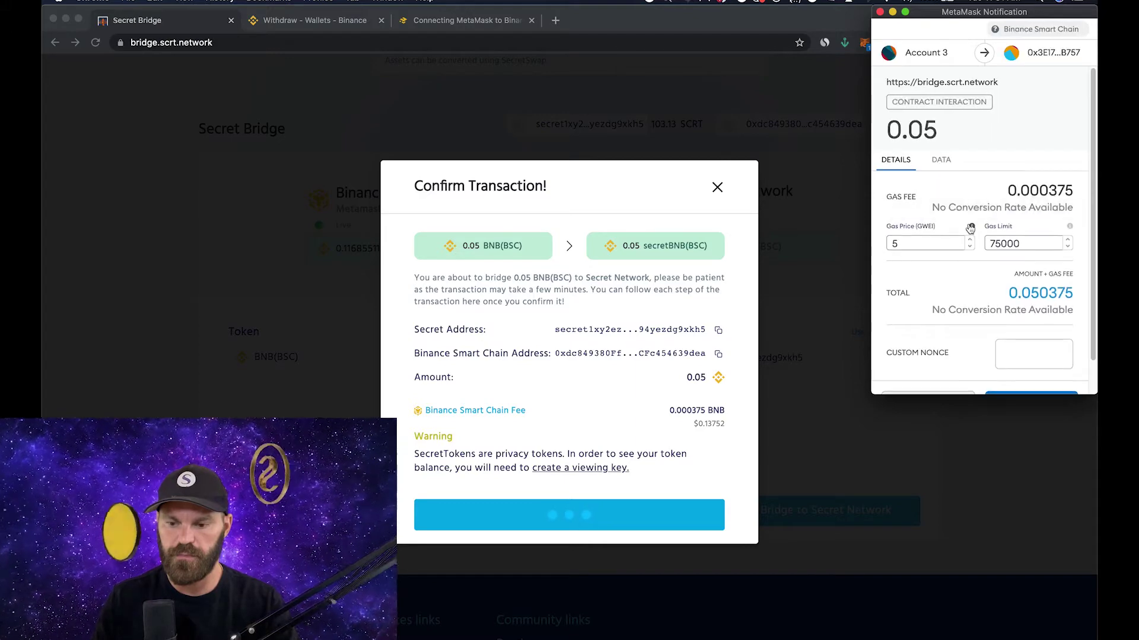
Review and confirm the 0.05 BNB bridge transaction in MetaMask, and open its transaction status.
scroll(1032, 320, "down", 1)
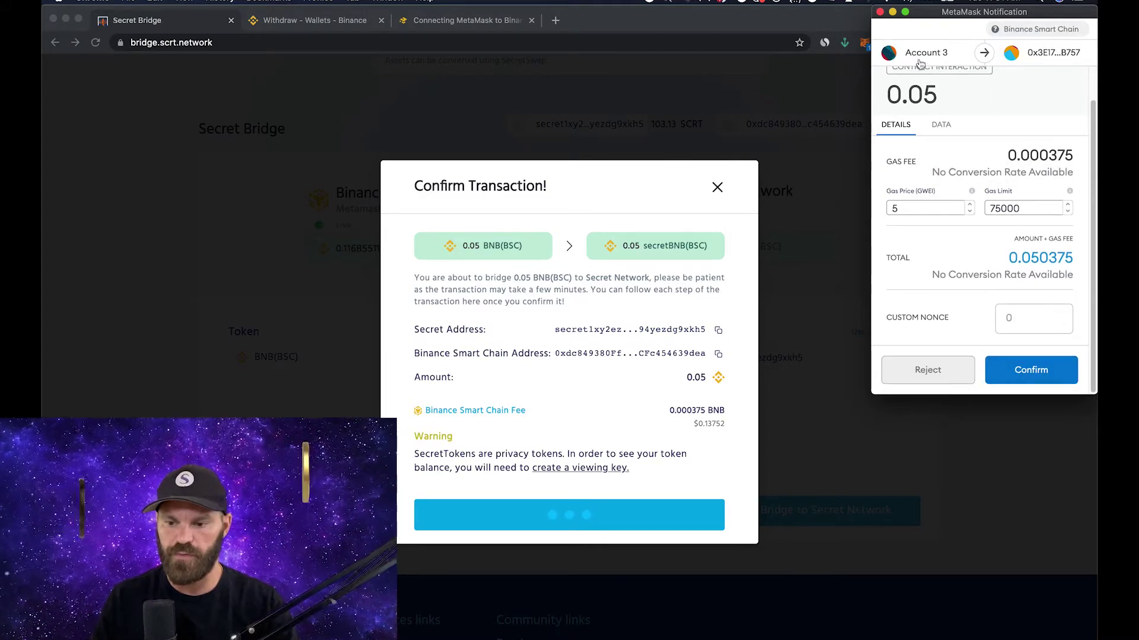
scroll(928, 95, "up", 1)
scroll(1047, 378, "down", 1)
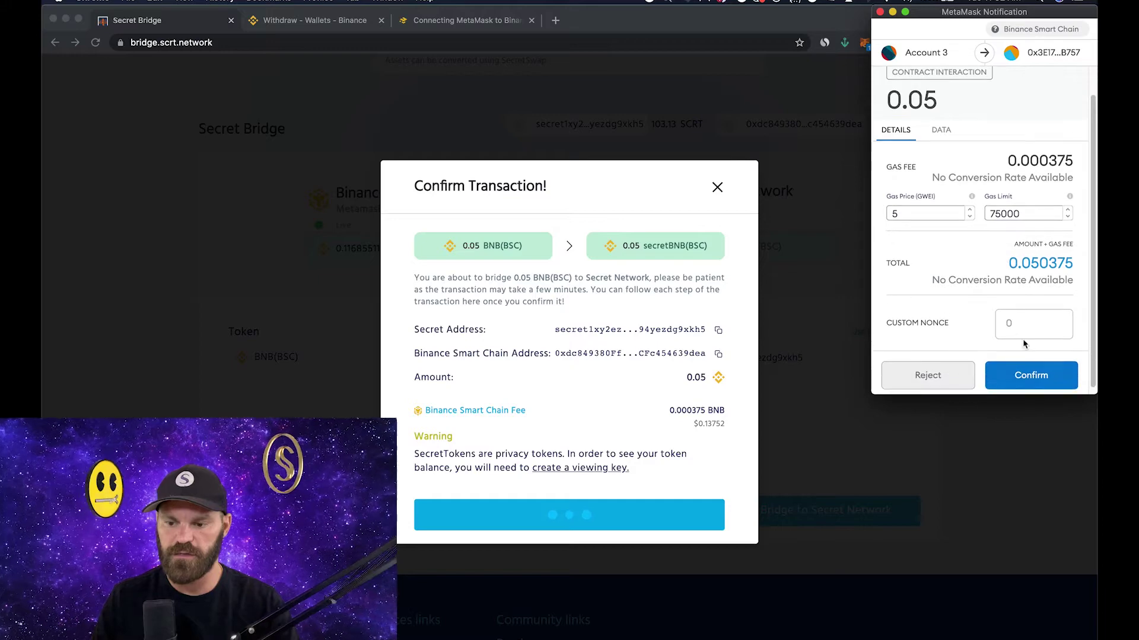
left_click(1032, 378)
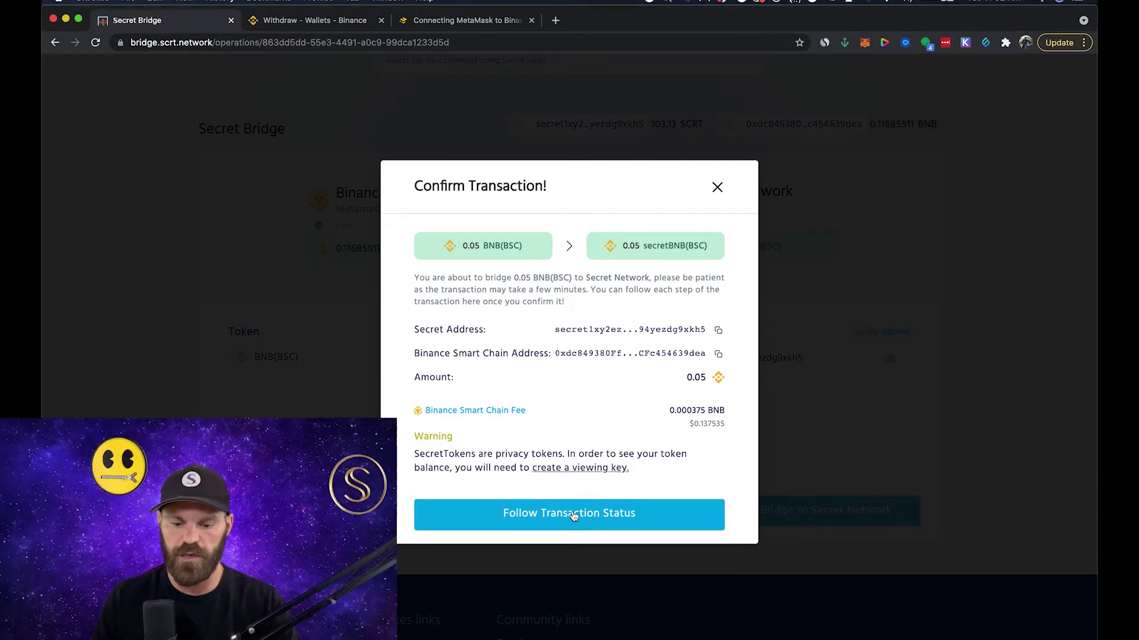
left_click(573, 516)
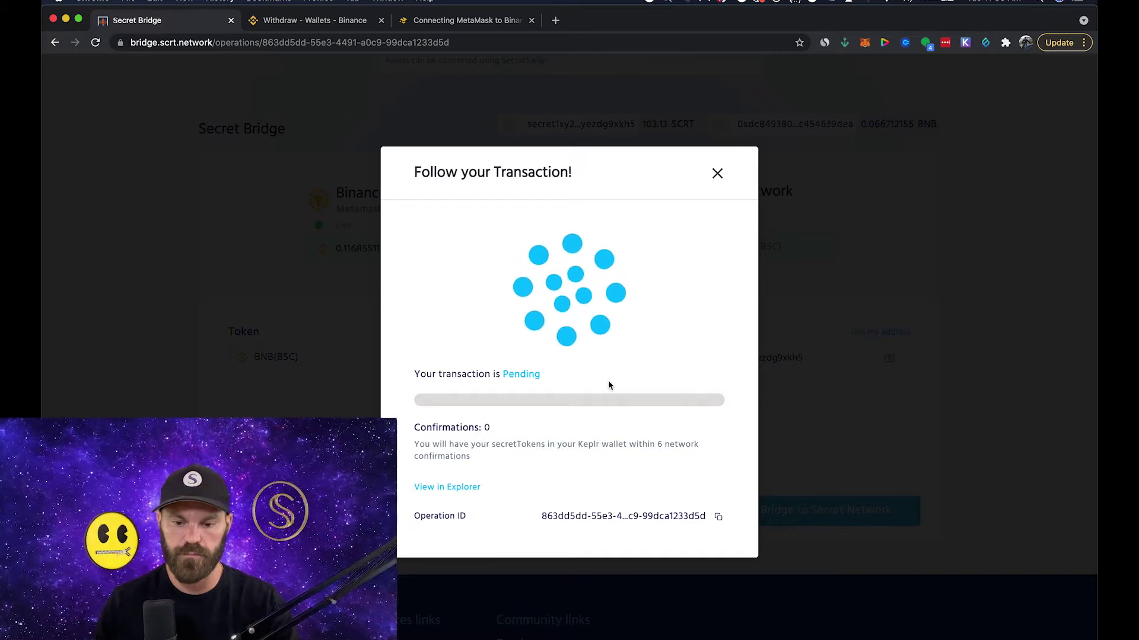
Check the Keplr wallet for the bridged tokens and examine the transaction's status in the BscScan explorer.
left_click(965, 44)
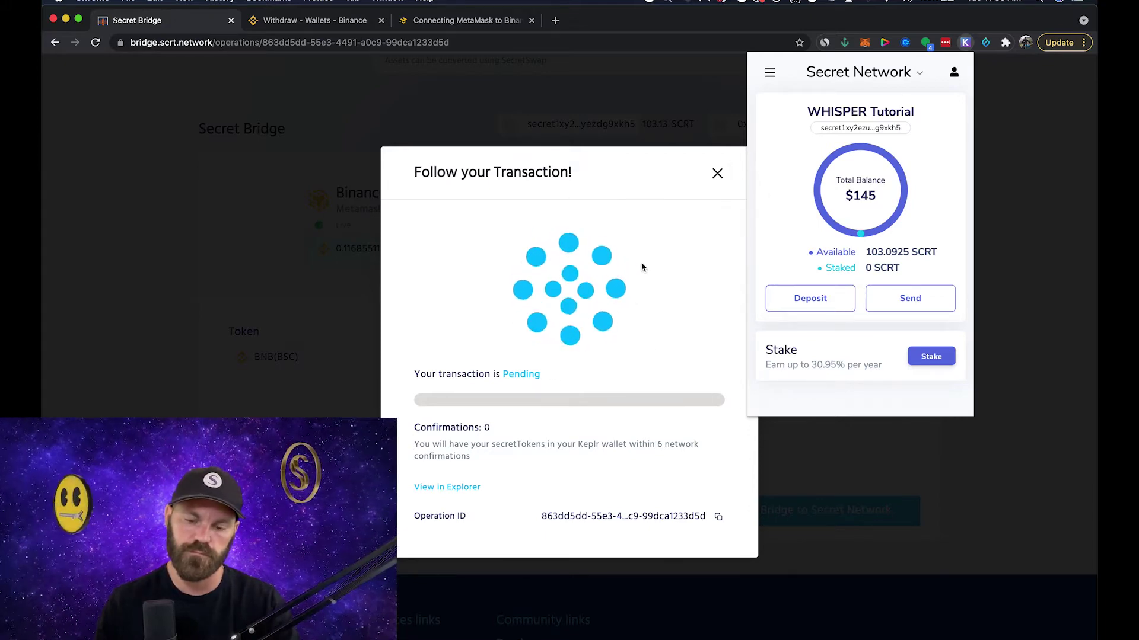
left_click(647, 219)
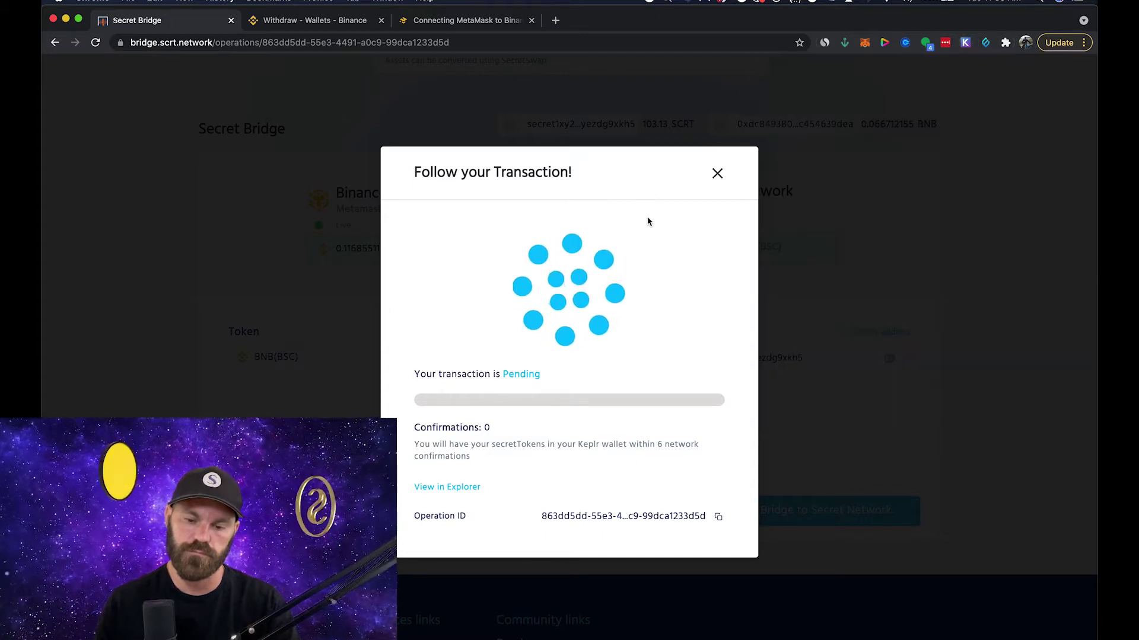
left_click(464, 488)
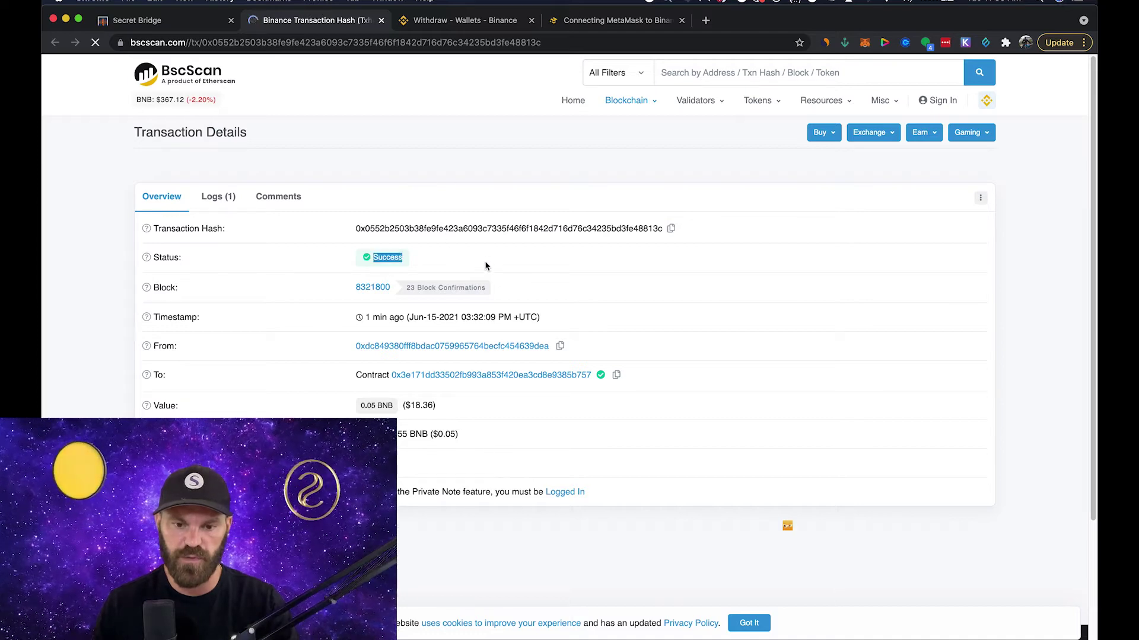
left_click(155, 25)
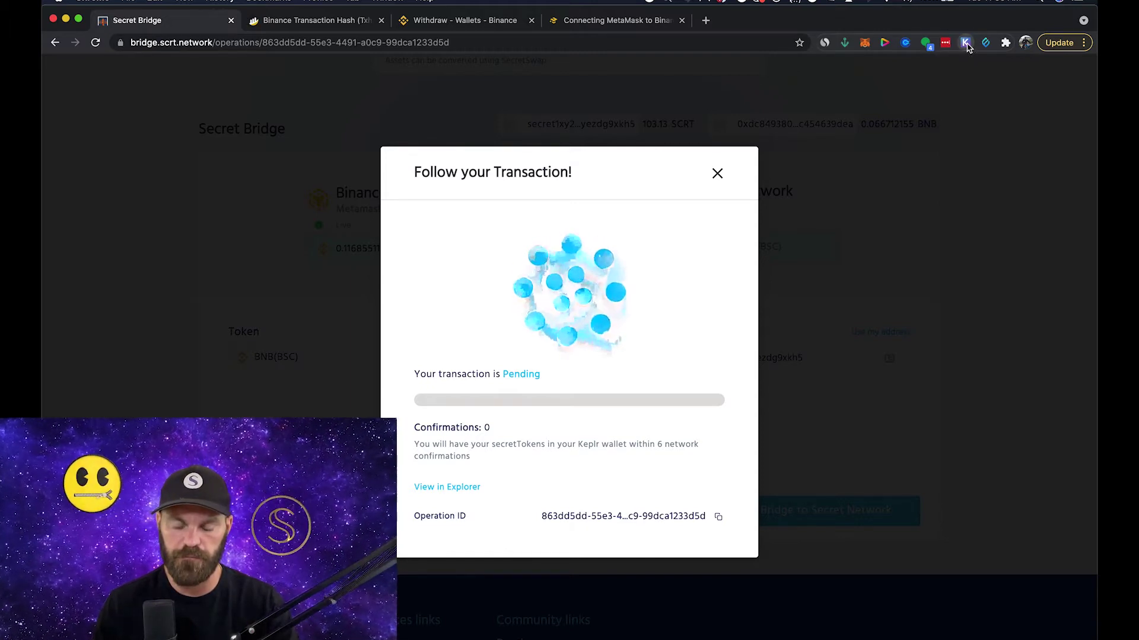
left_click(966, 43)
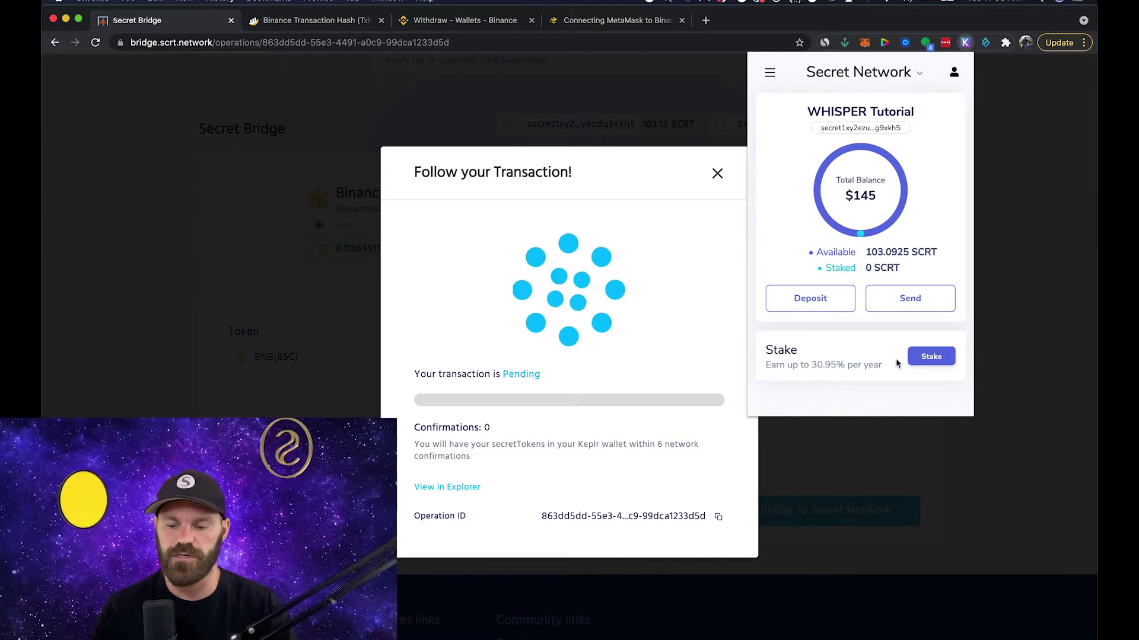
Close the transaction status dialog and reload the bridge operation's page.
left_click(473, 41)
left_click(449, 43)
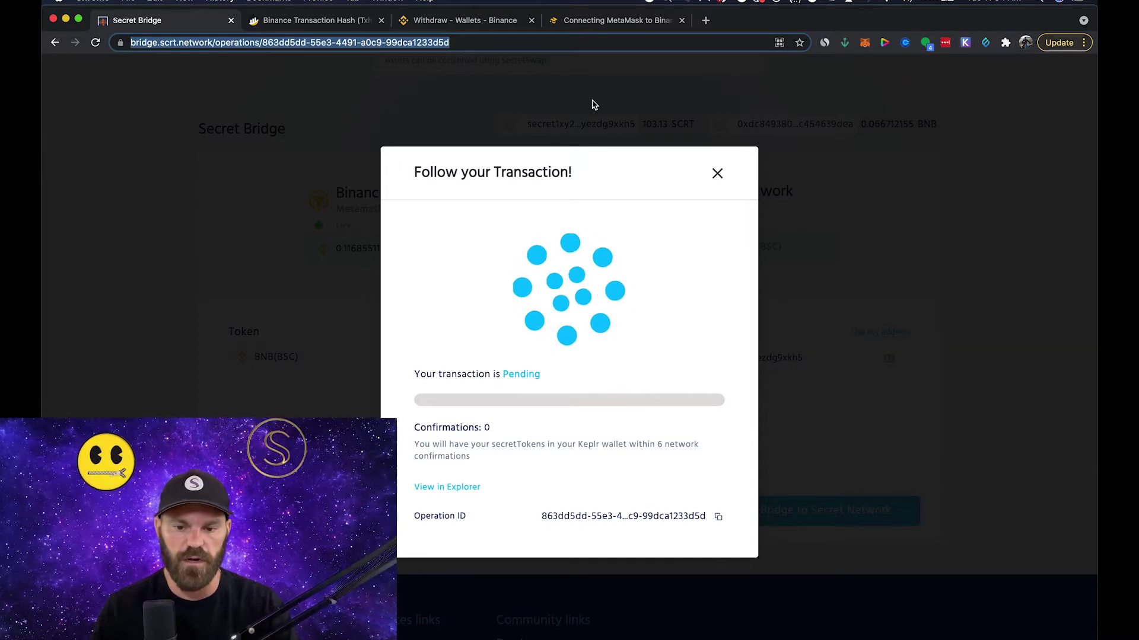
left_click(717, 175)
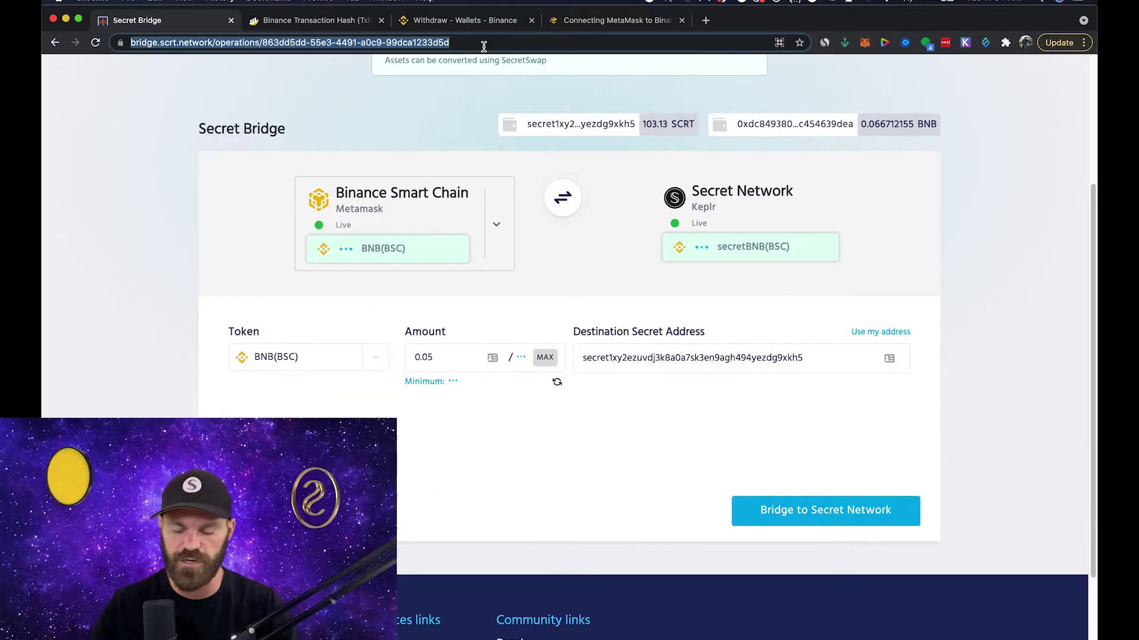
key("Return")
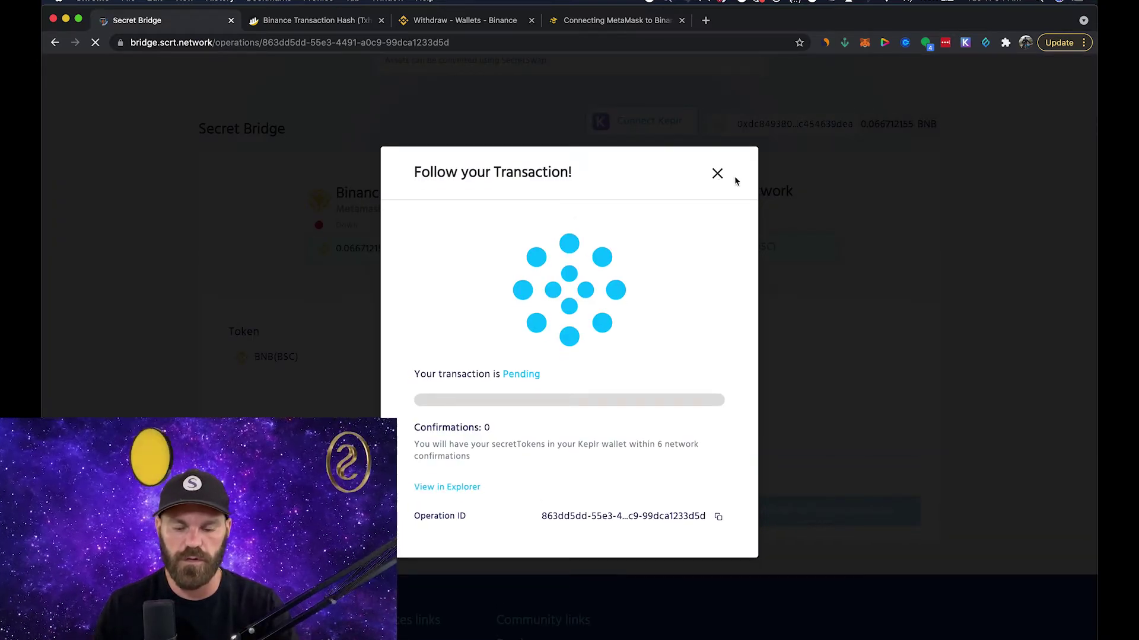
Start adding a token in the Keplr wallet and paste the copied SBNB(BSC) contract address.
left_click(966, 43)
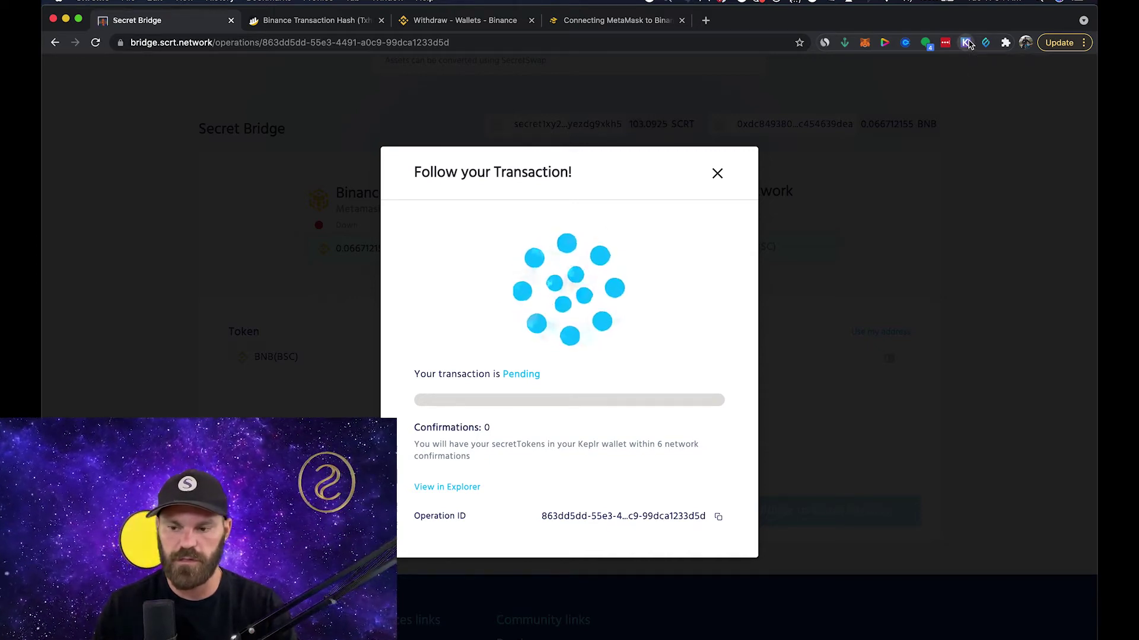
left_click(967, 43)
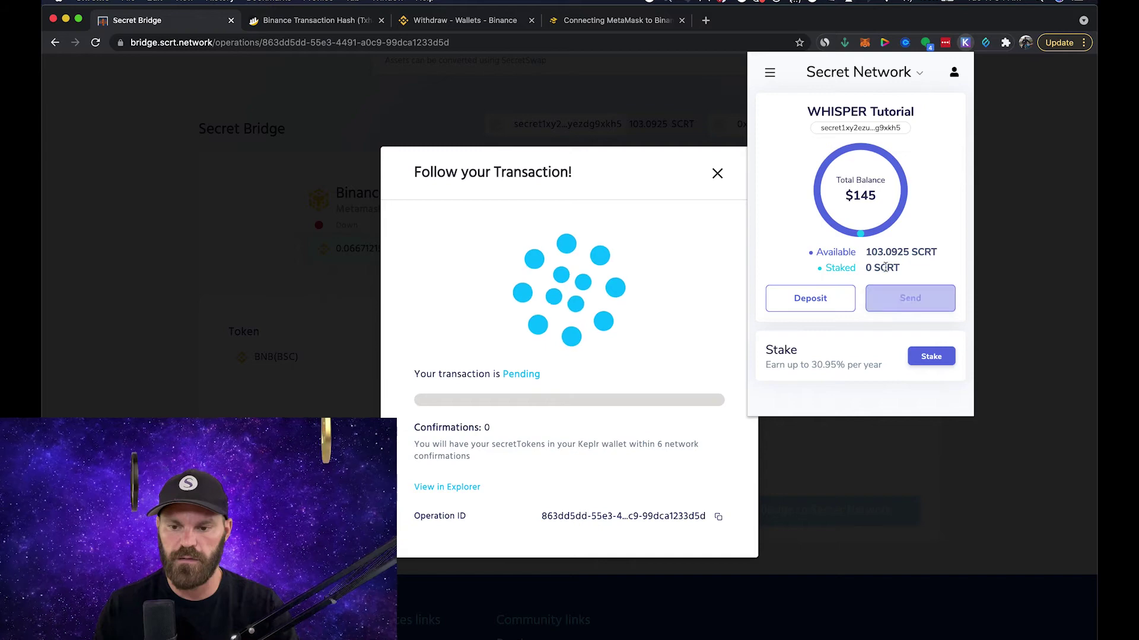
left_click(770, 73)
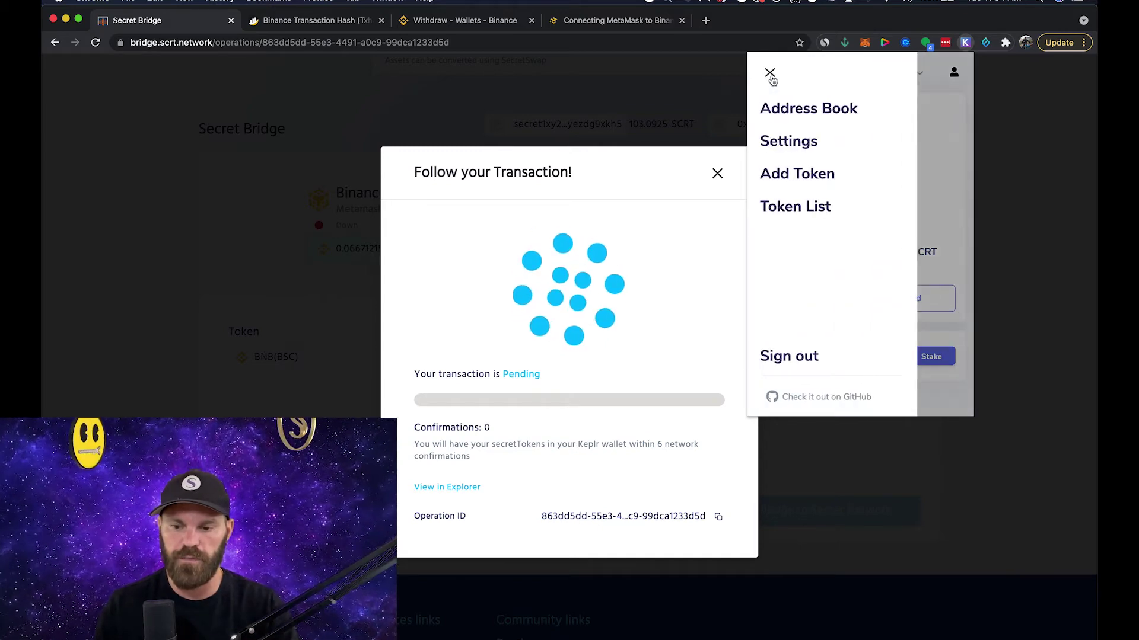
left_click(807, 173)
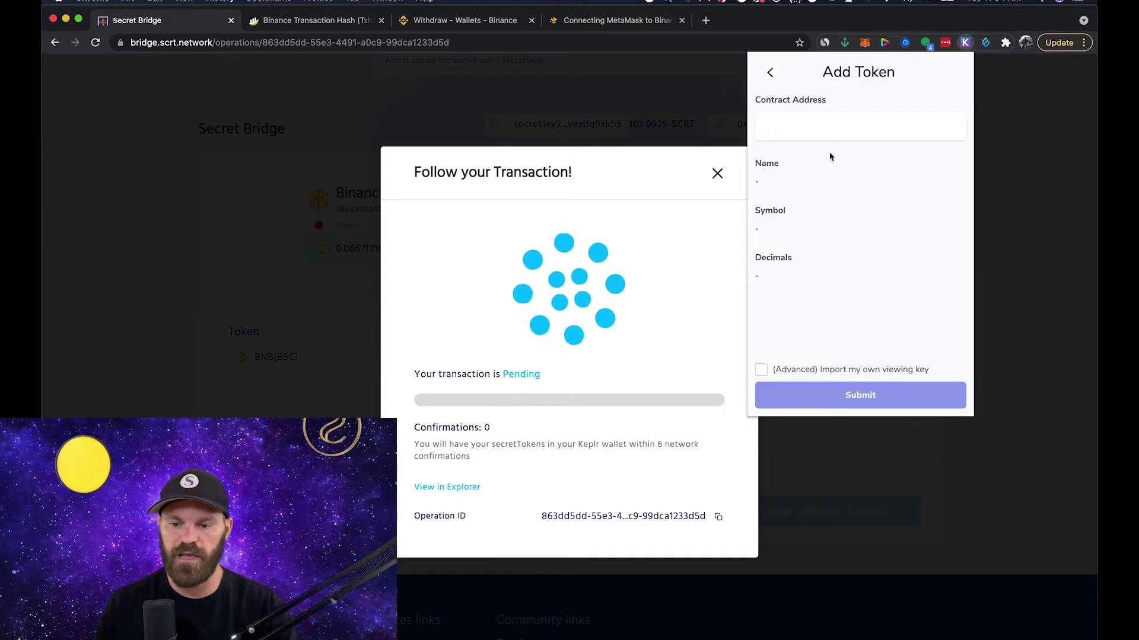
left_click(822, 121)
key("super+v")
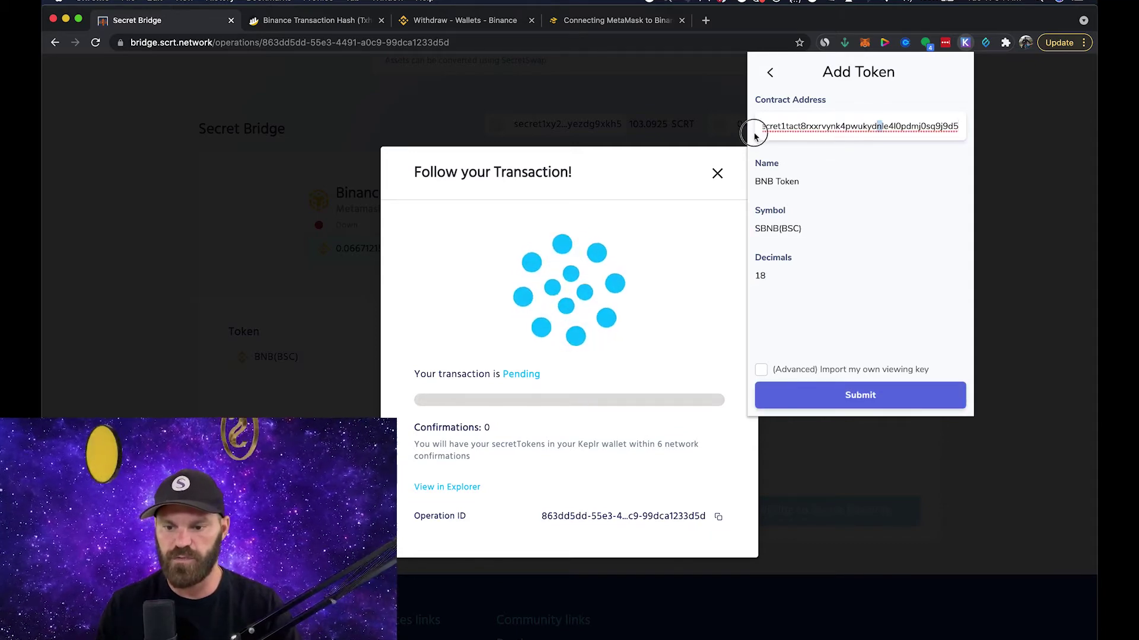
left_click_drag(828, 126, 988, 131)
left_click(894, 126)
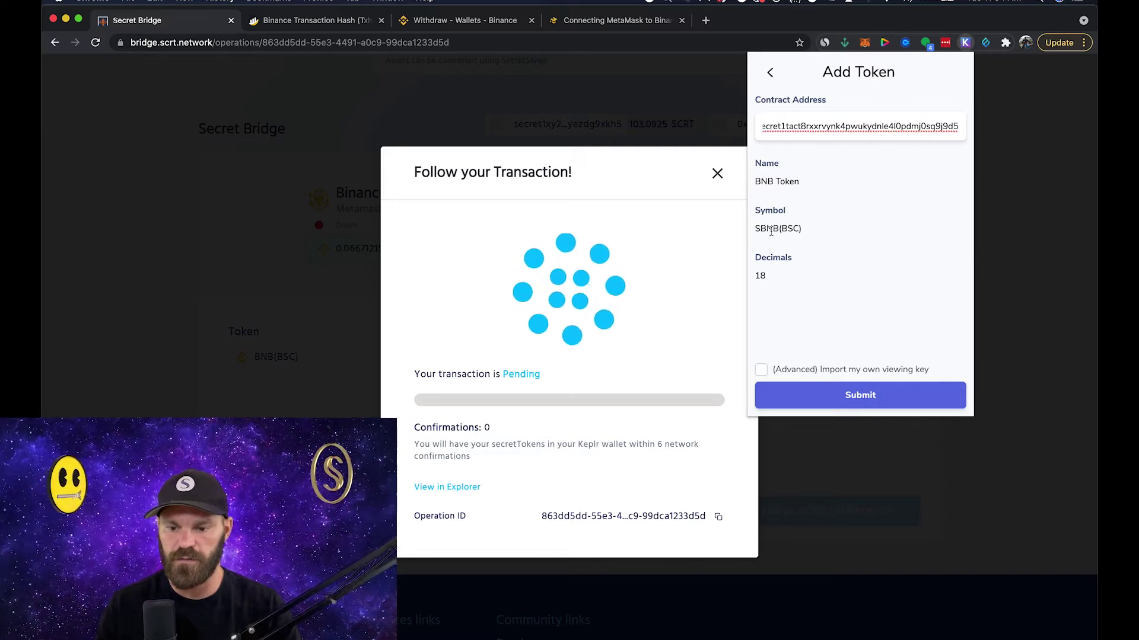
Submit the SBNB(BSC) token, approve the request in Keplr and check the token's balance in the wallet.
left_click(848, 398)
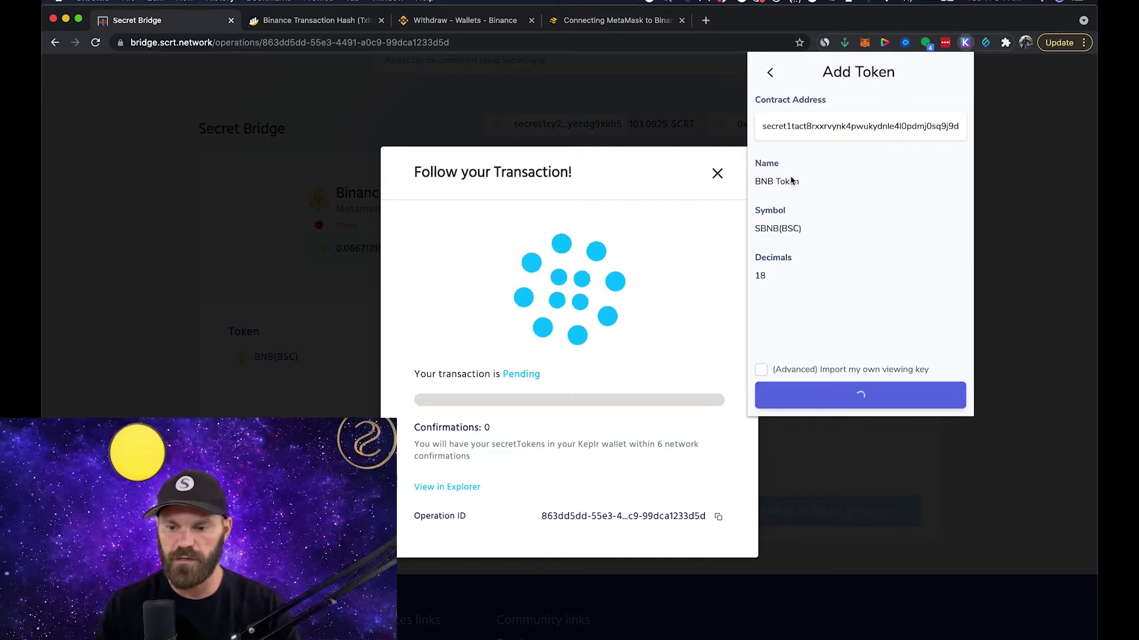
left_click(914, 395)
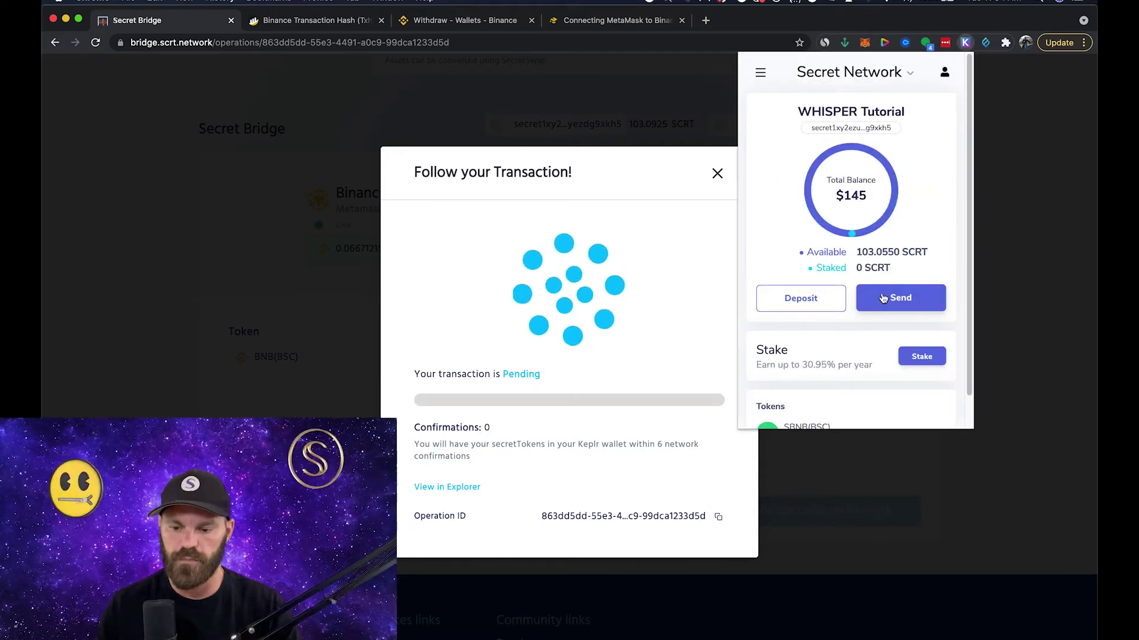
scroll(878, 332, "down", 2)
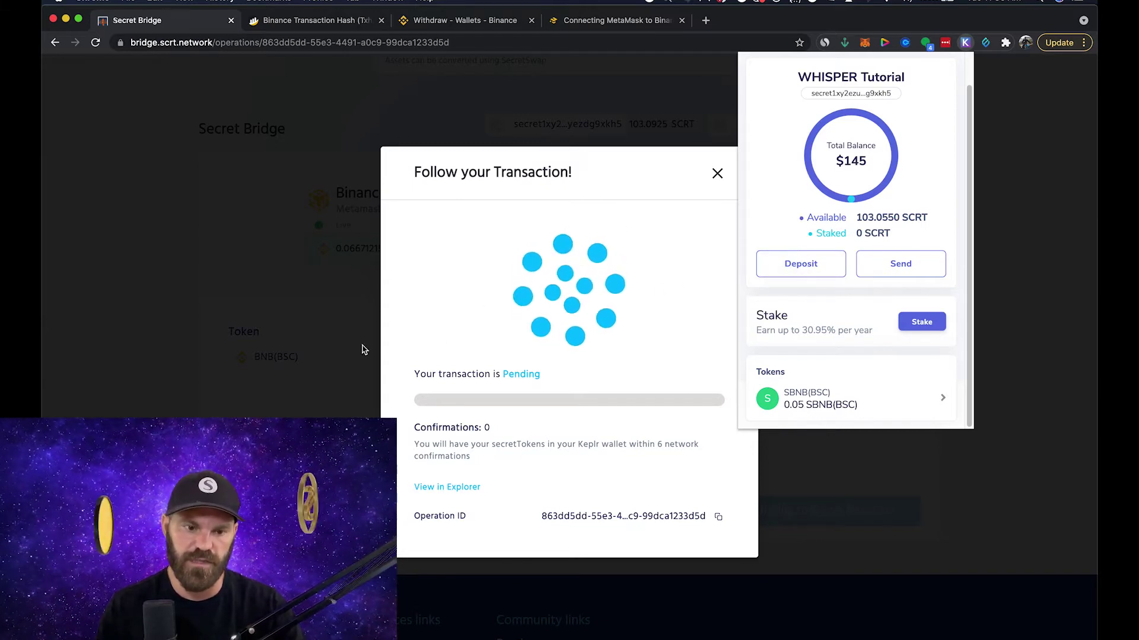
Close the transaction status dialog and compare the SBNB(BSC) balance in the Keplr wallet with the bridge page.
left_click(718, 175)
left_click(718, 173)
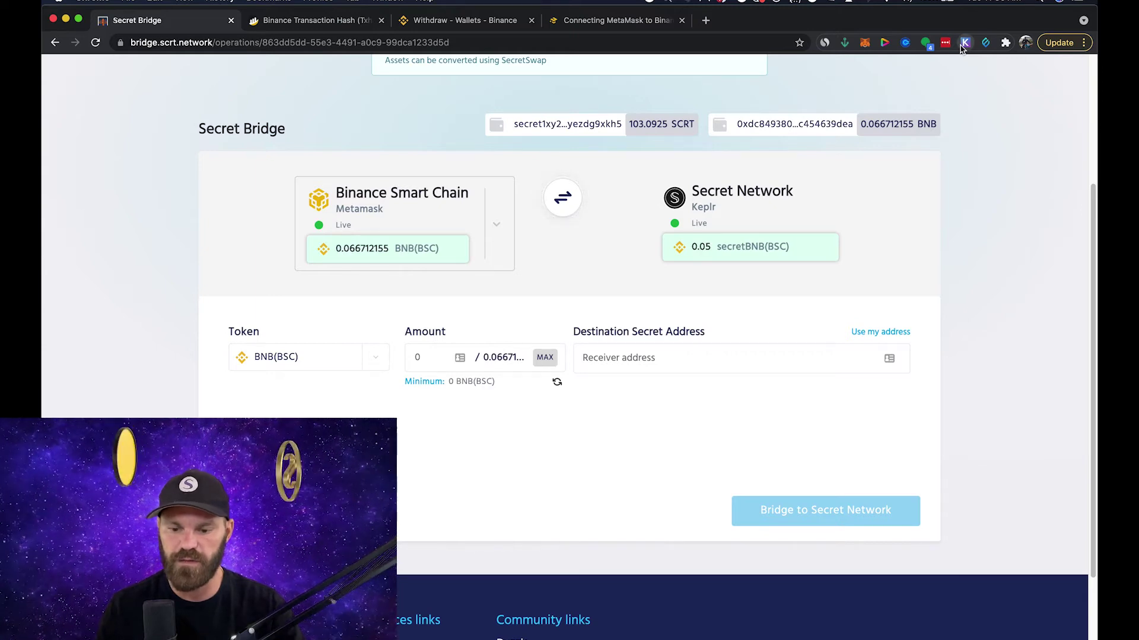
left_click(964, 43)
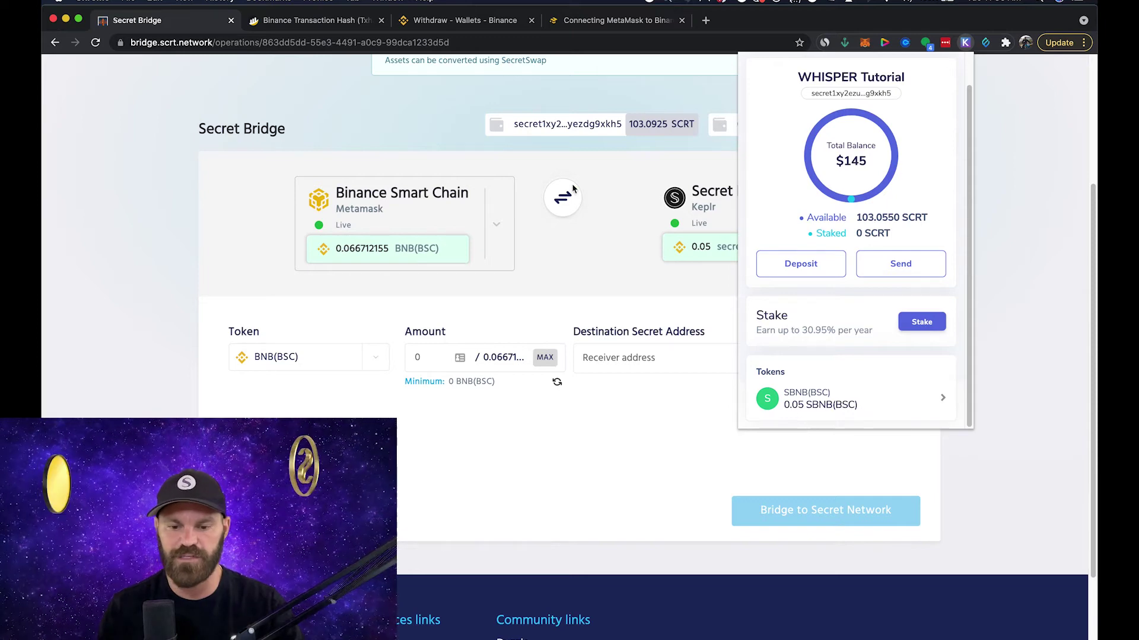
left_click(420, 127)
Open SecretSwap's swap page from the bridge site and close the extra SeFi page.
scroll(534, 202, "up", 5)
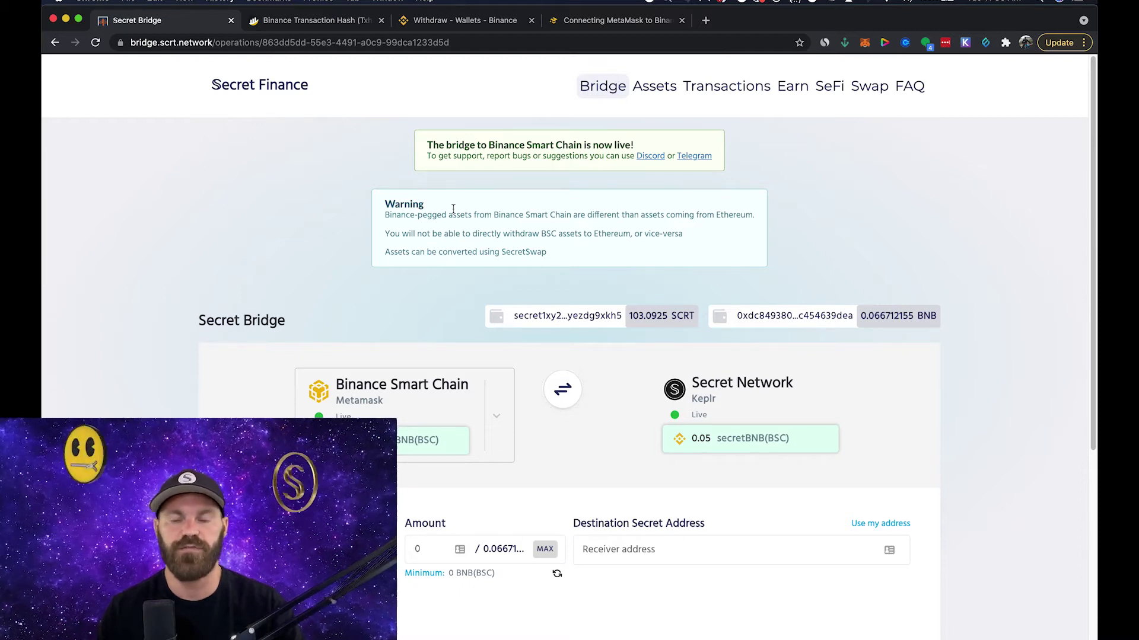
left_click(830, 87)
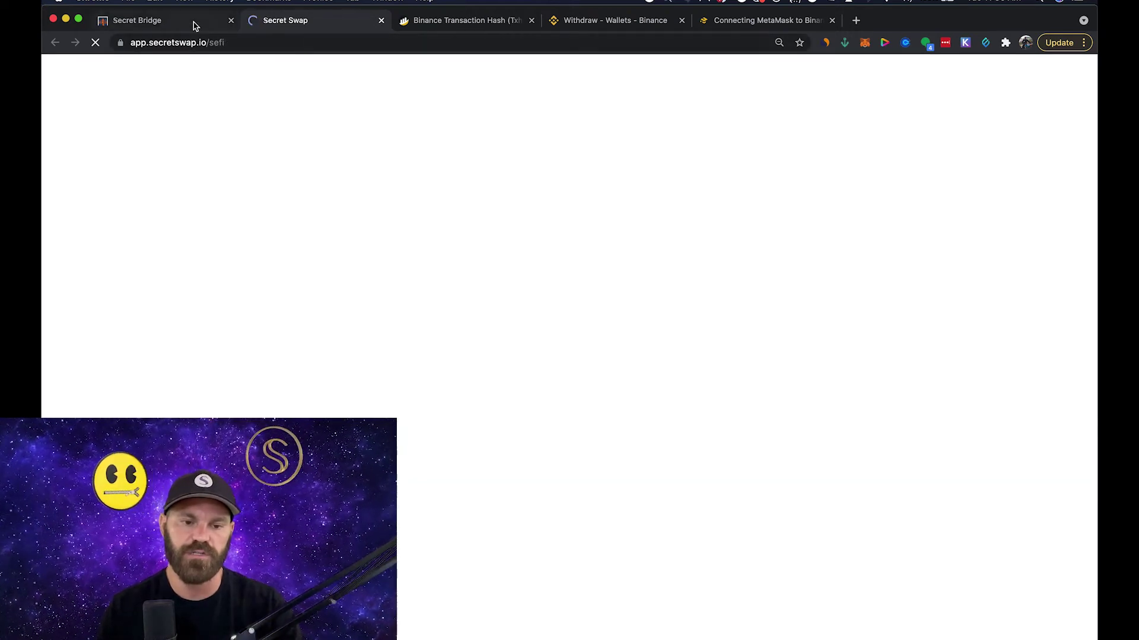
left_click(192, 21)
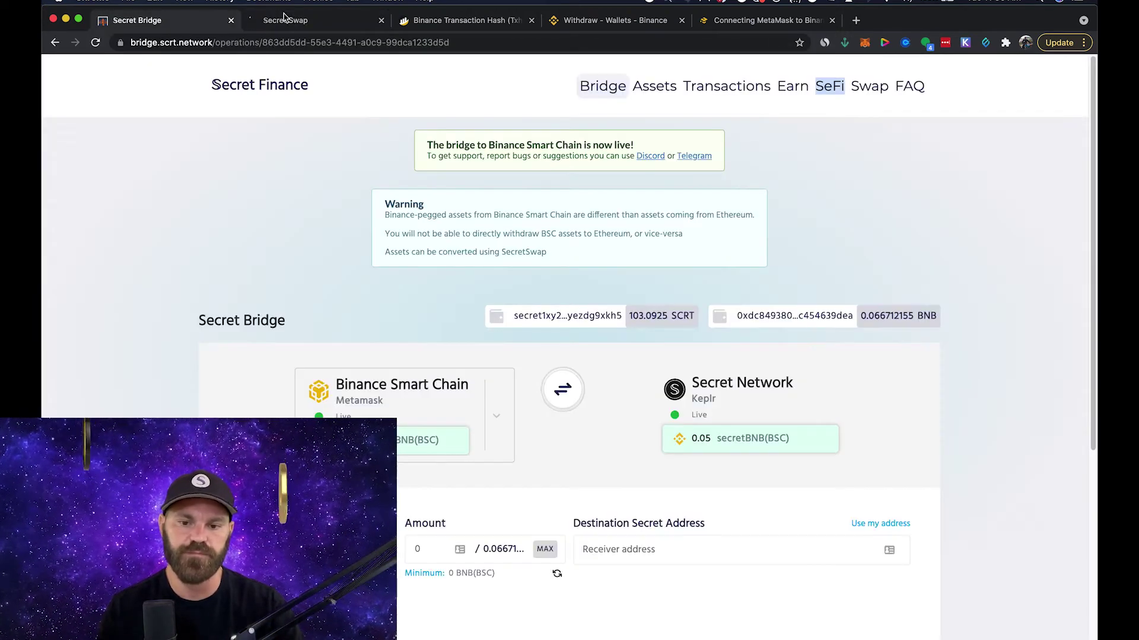
left_click(866, 88)
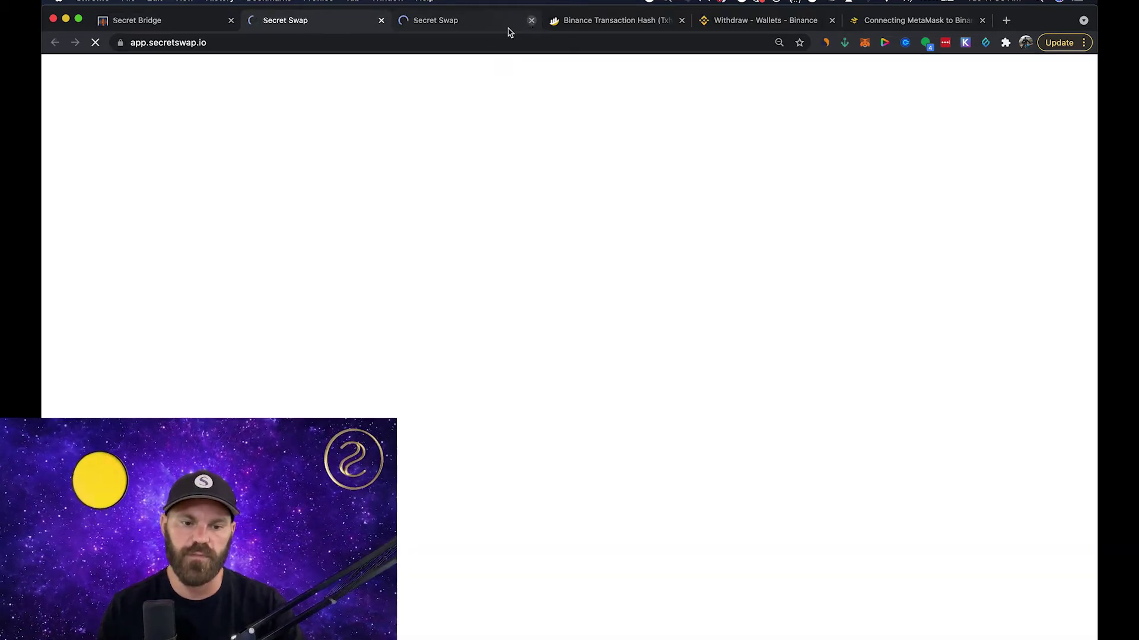
left_click(530, 21)
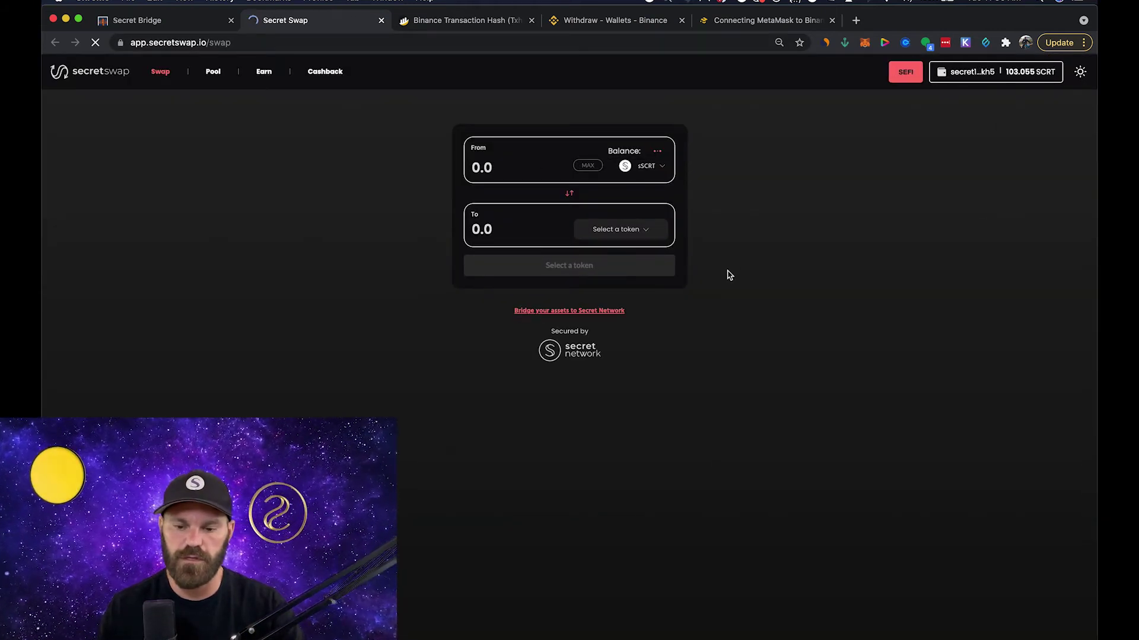
Choose sBNB(BSC) as the token to swap from and sSCRT as the token to receive.
left_click(659, 168)
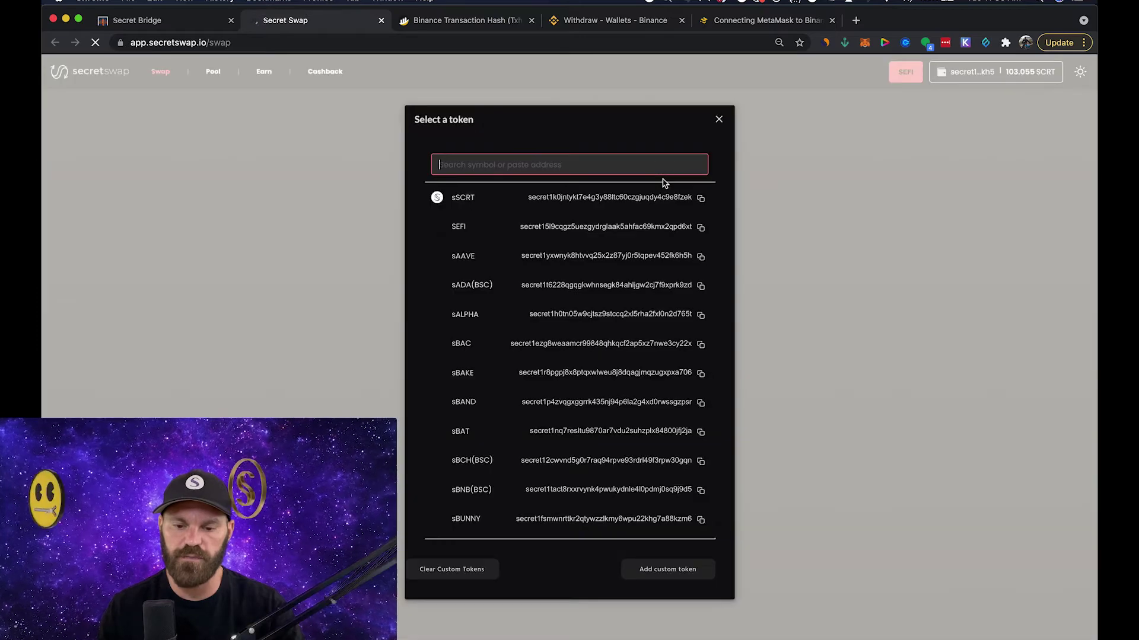
type("sbnb")
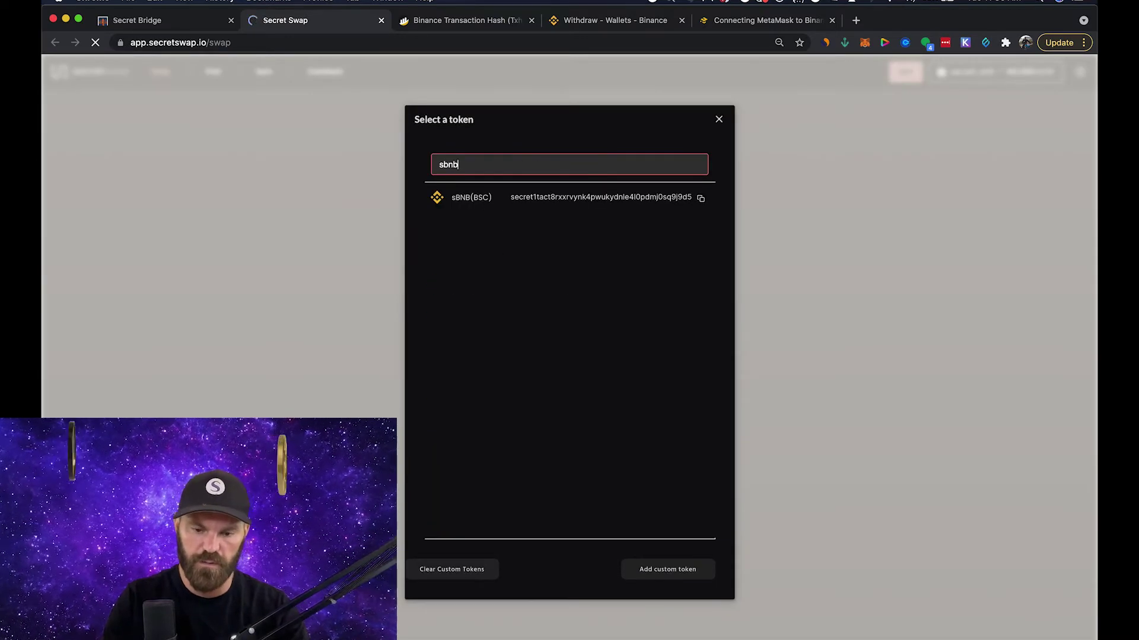
left_click(506, 200)
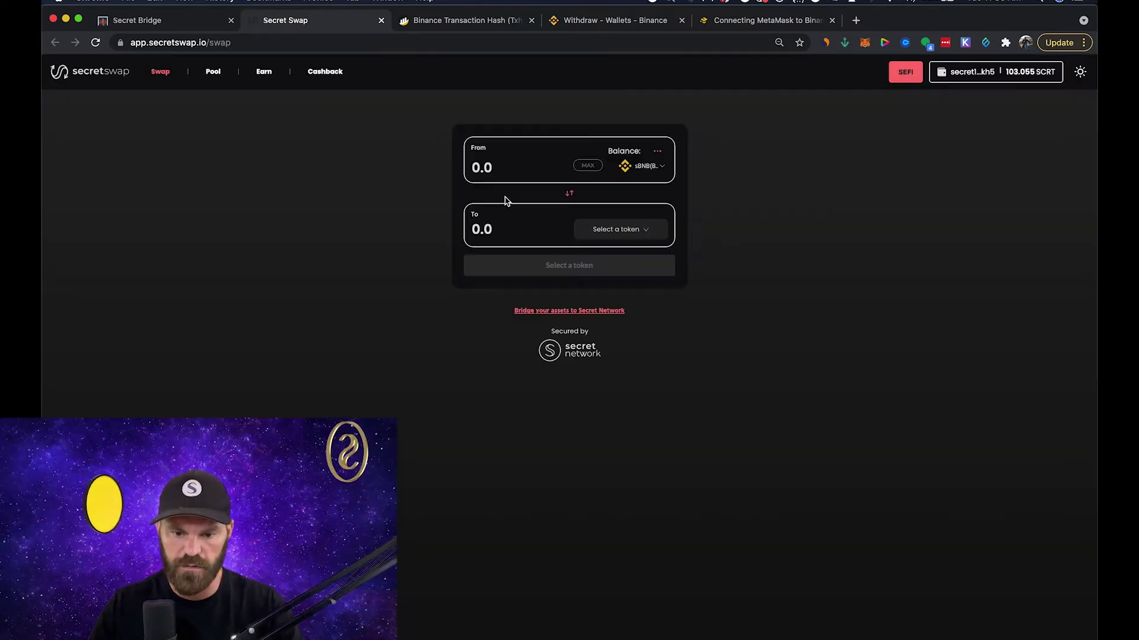
left_click(626, 242)
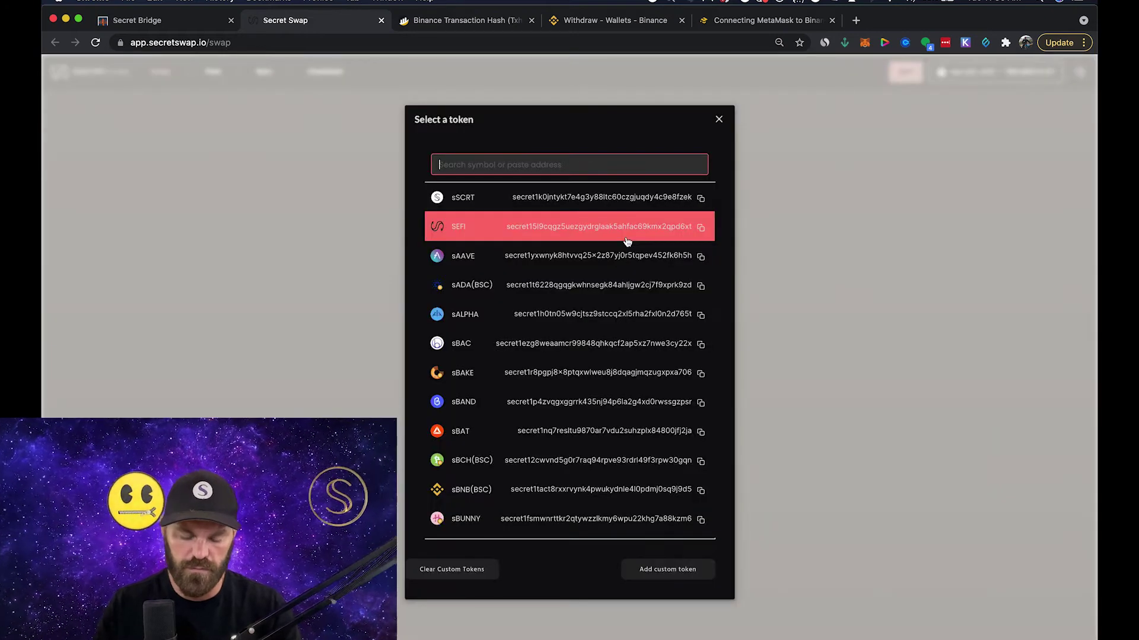
type("sscrt")
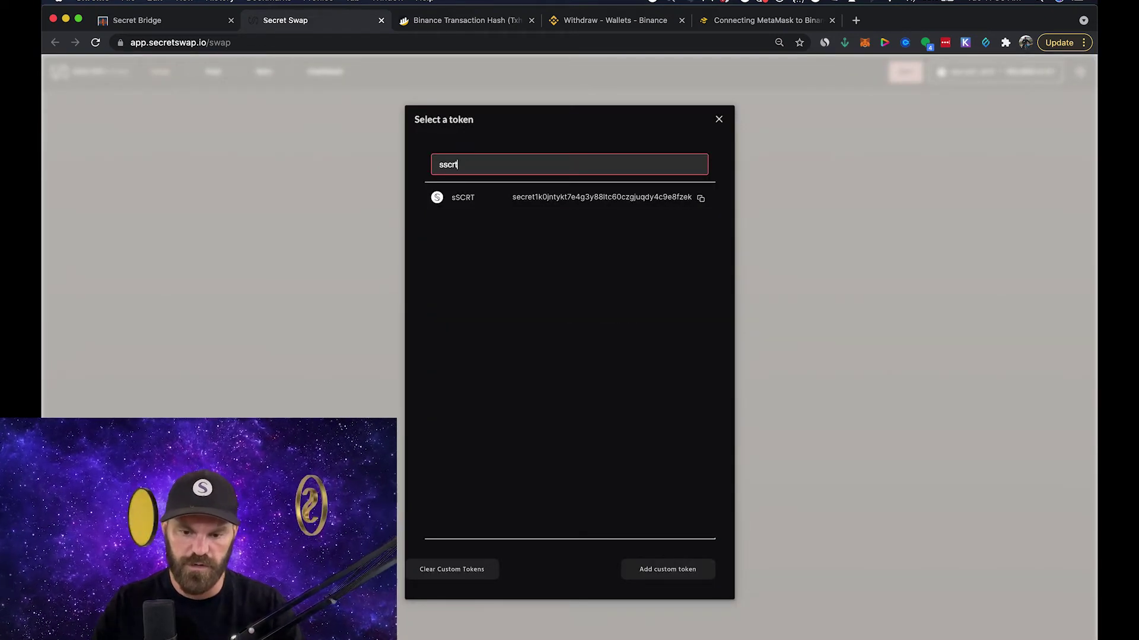
left_click(655, 198)
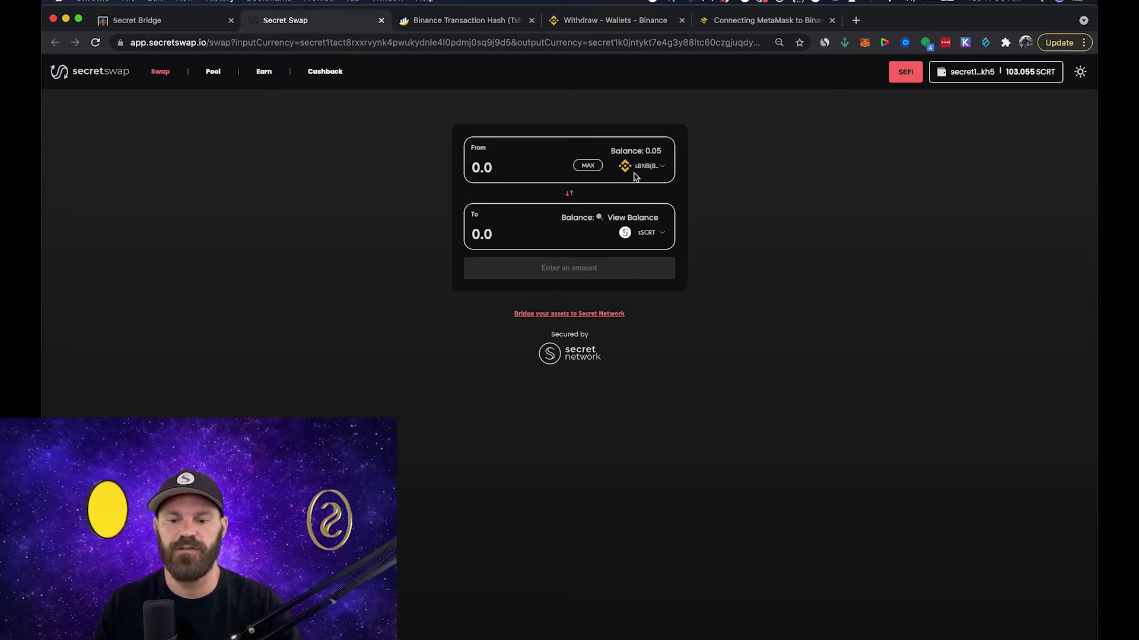
Request the sSCRT balance, submit the token to Keplr and approve the viewing key transaction with the Average fee.
left_click(631, 218)
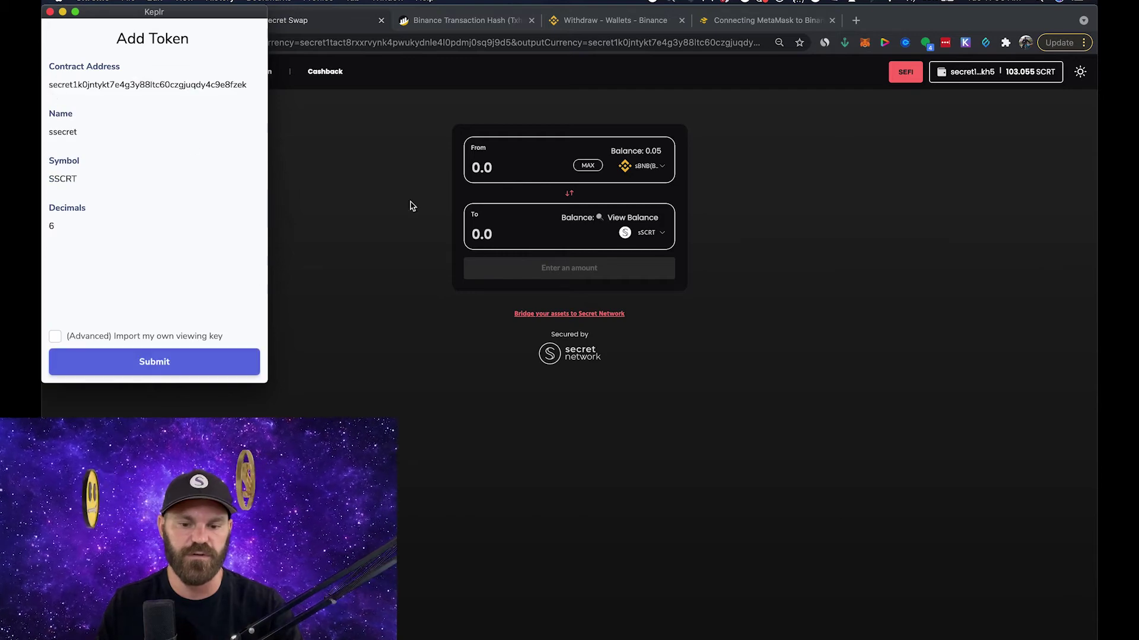
left_click(258, 363)
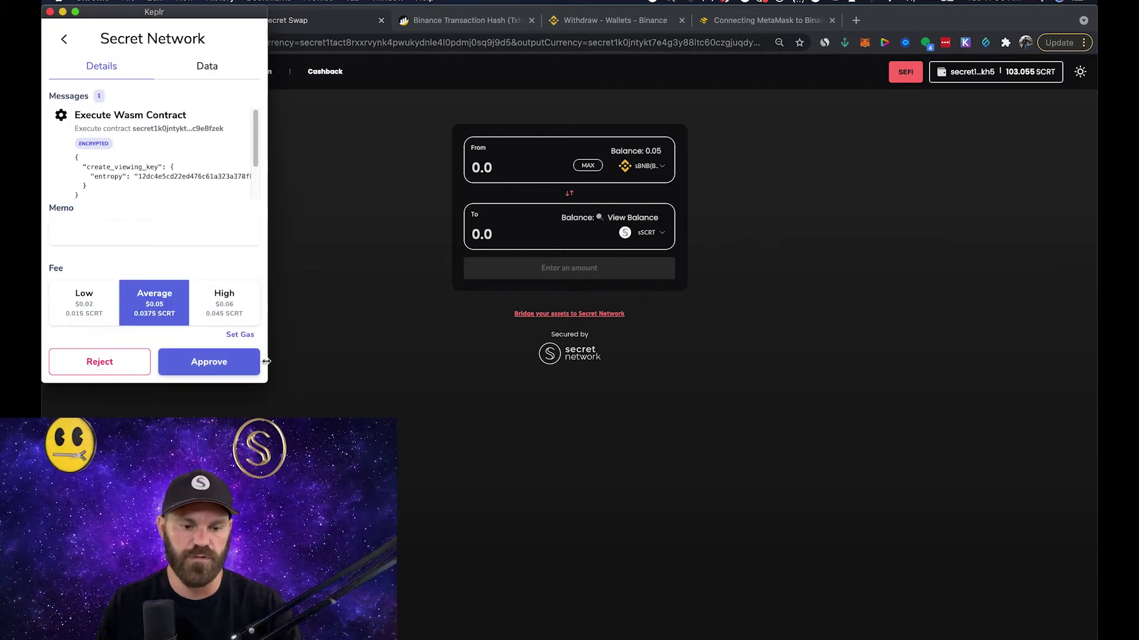
left_click(232, 363)
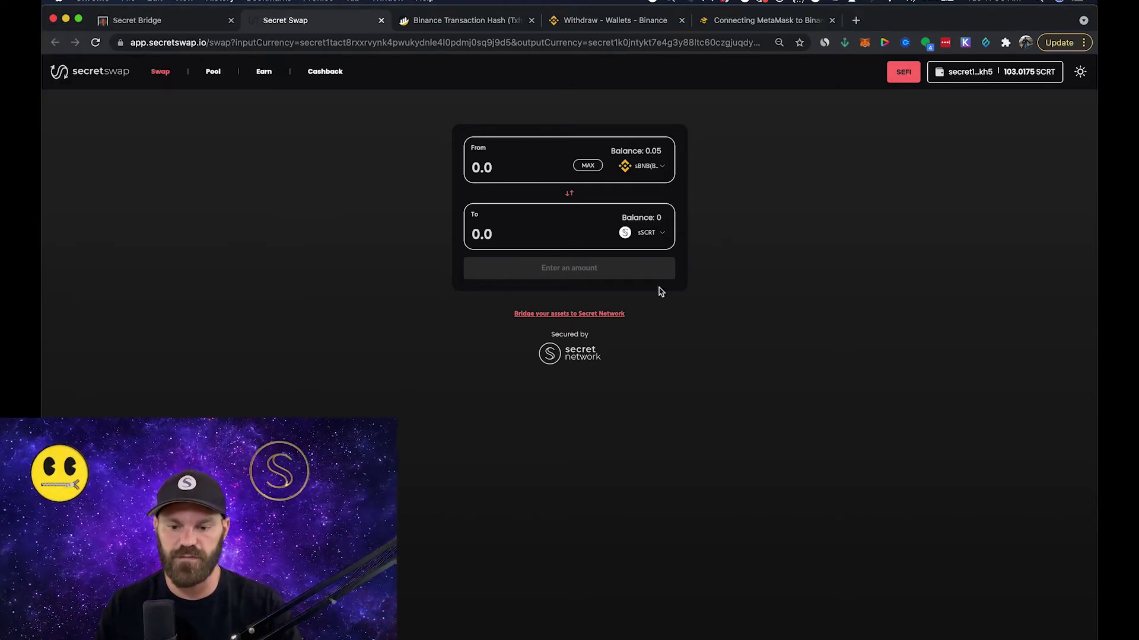
Use the full 0.05 sBNB(BSC) balance as the swap amount and examine the swap's price impact.
left_click(587, 166)
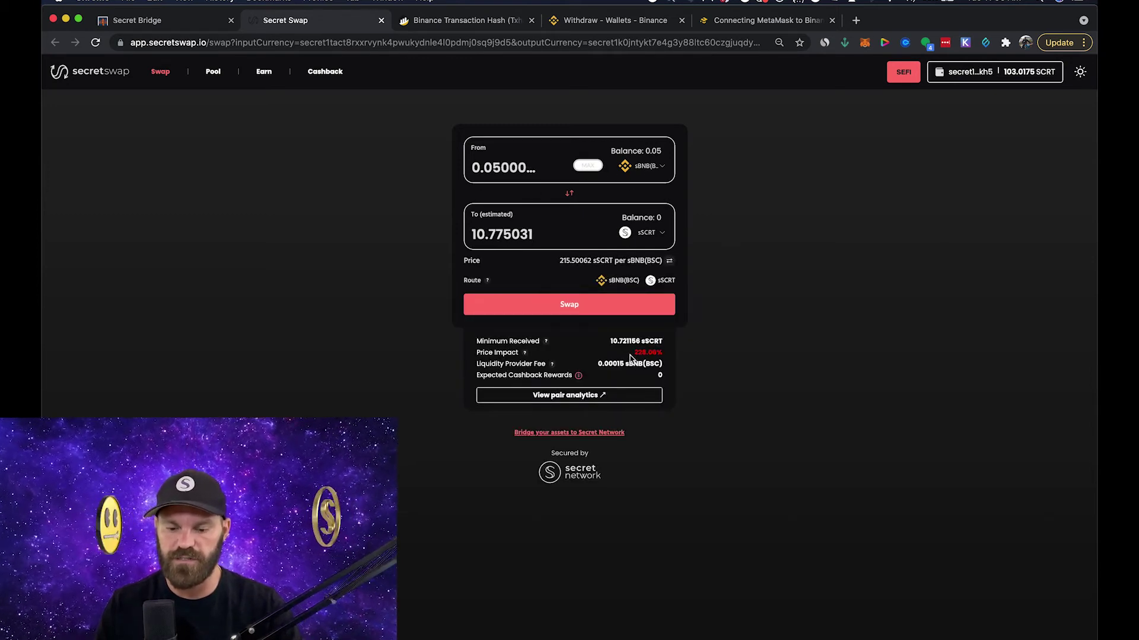
left_click_drag(632, 353, 693, 351)
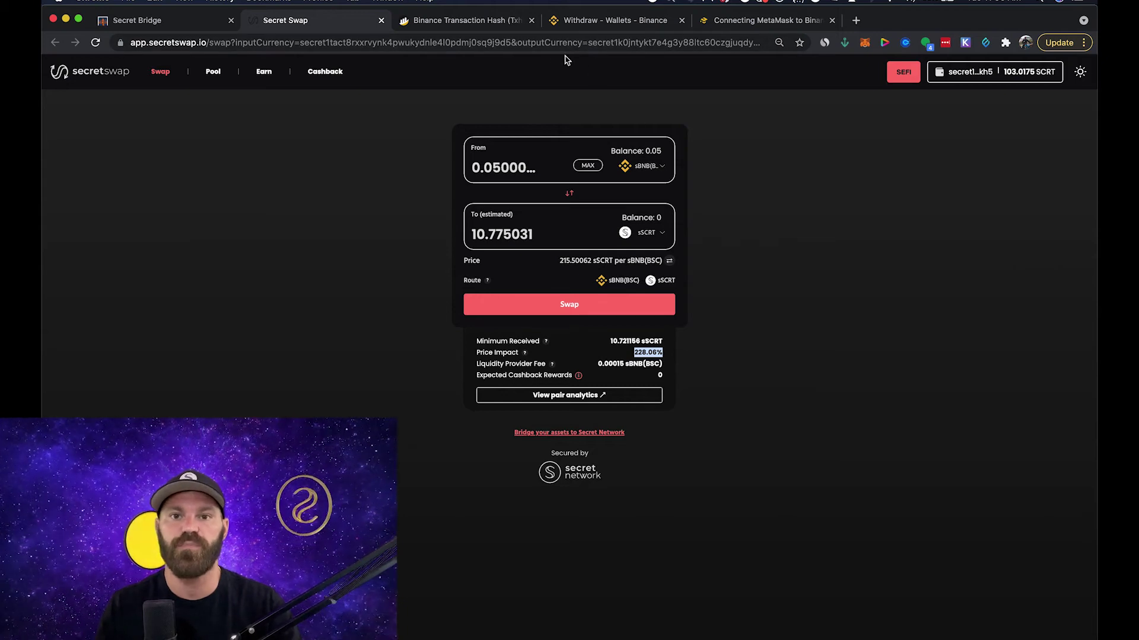
left_click(752, 164)
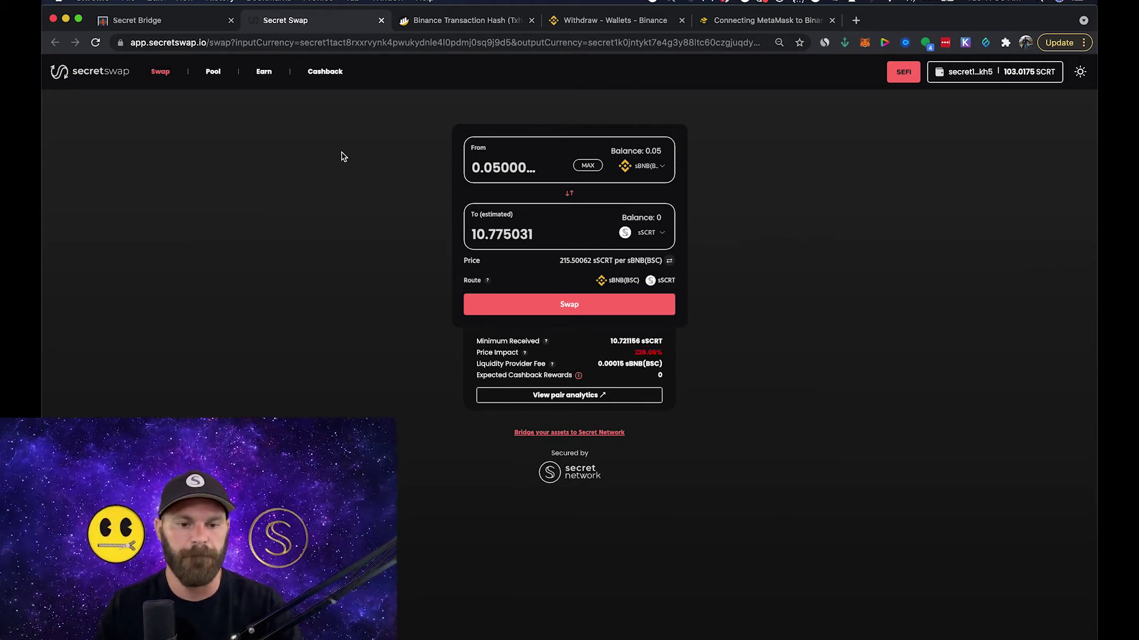
Set up a liquidity deposit that pairs sSCRT with the full 0.05 sBNB(BSC) balance, without approving it.
left_click(265, 72)
left_click(213, 72)
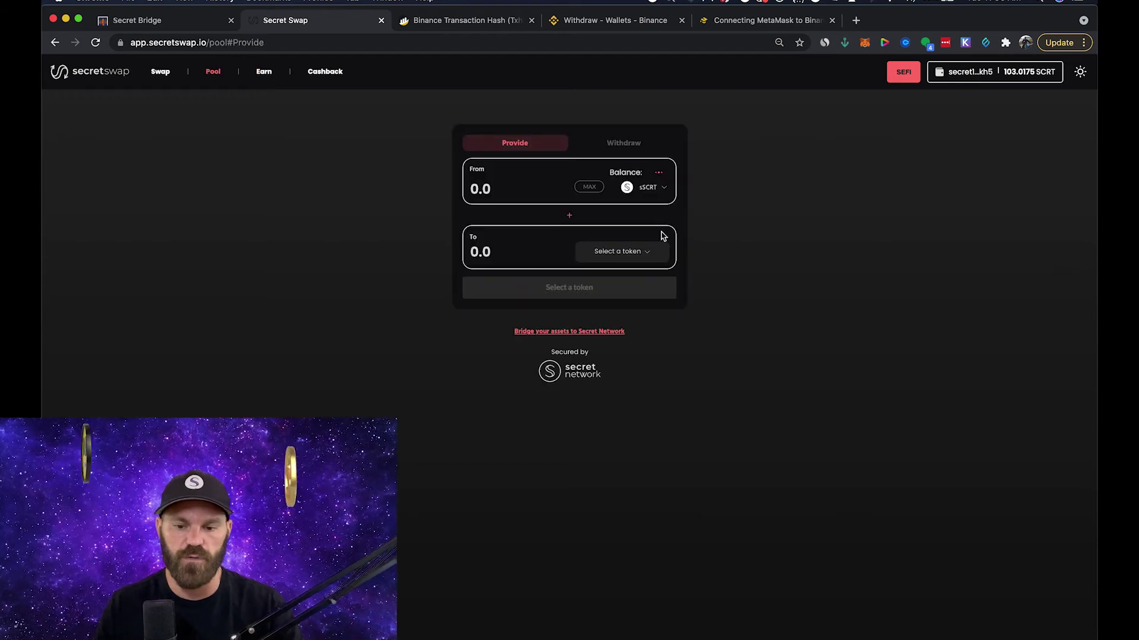
left_click(622, 253)
left_click(801, 158)
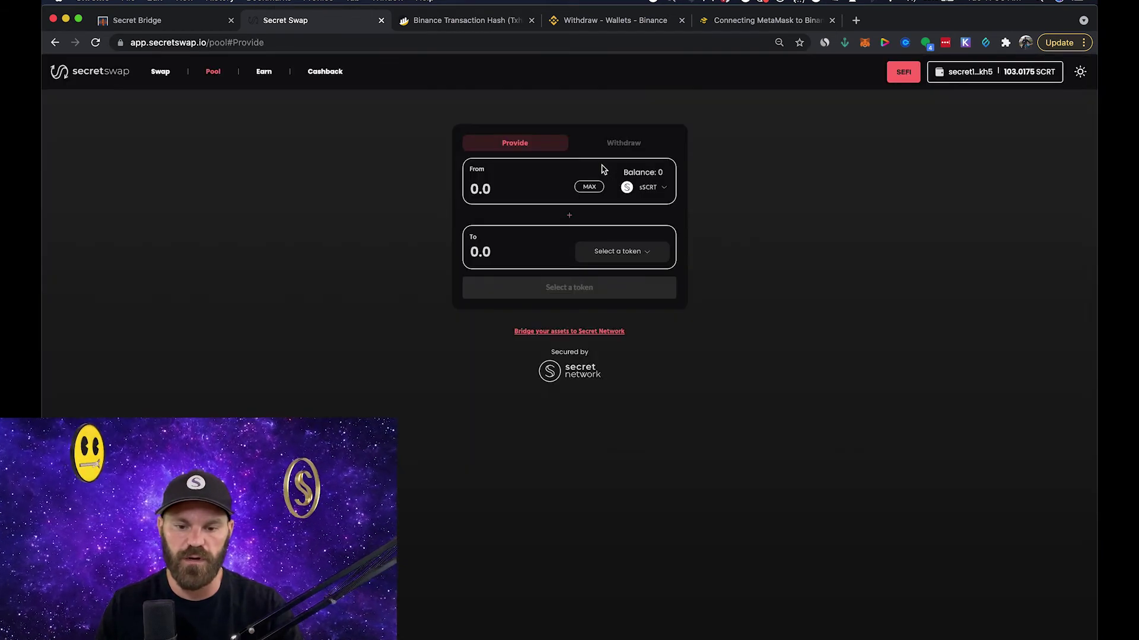
left_click(650, 192)
type("sbnb")
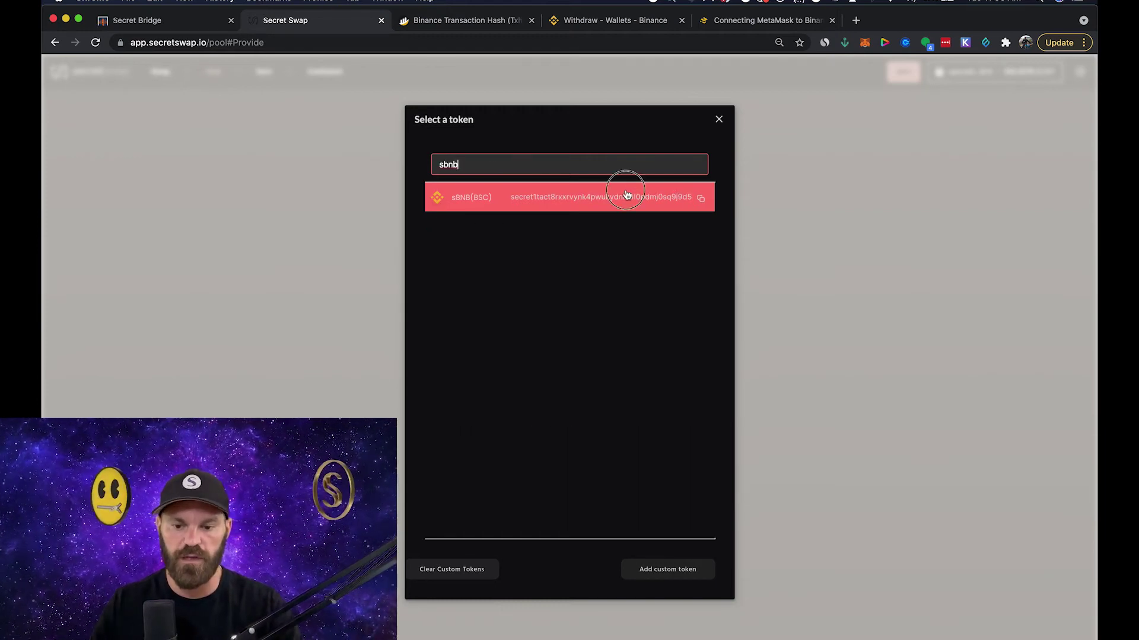
left_click(625, 194)
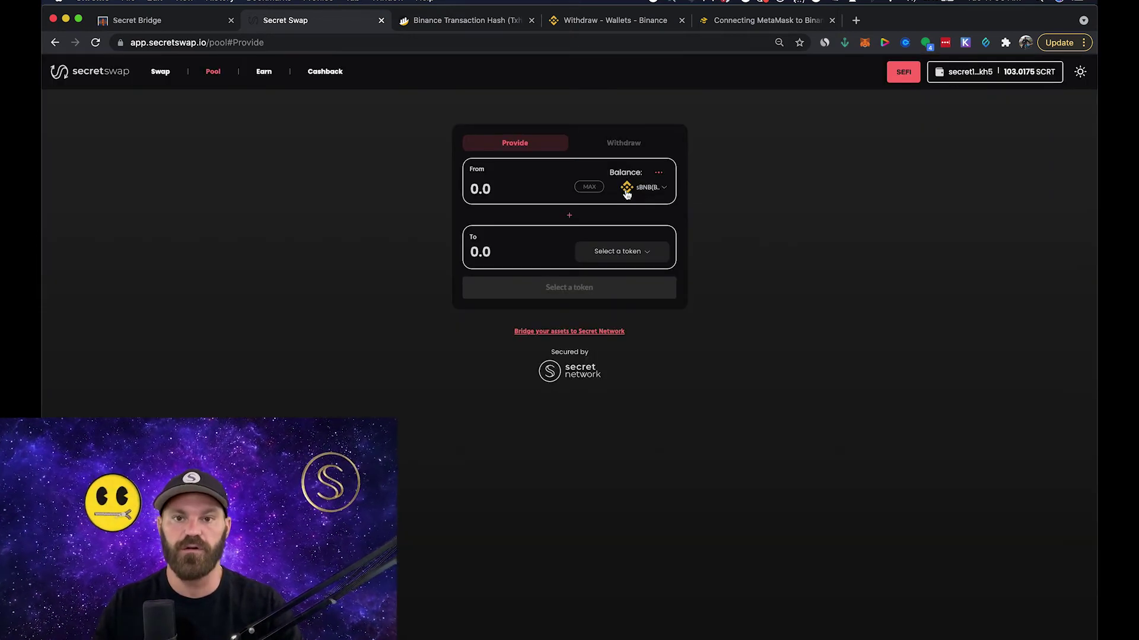
left_click(622, 251)
type("sscrt")
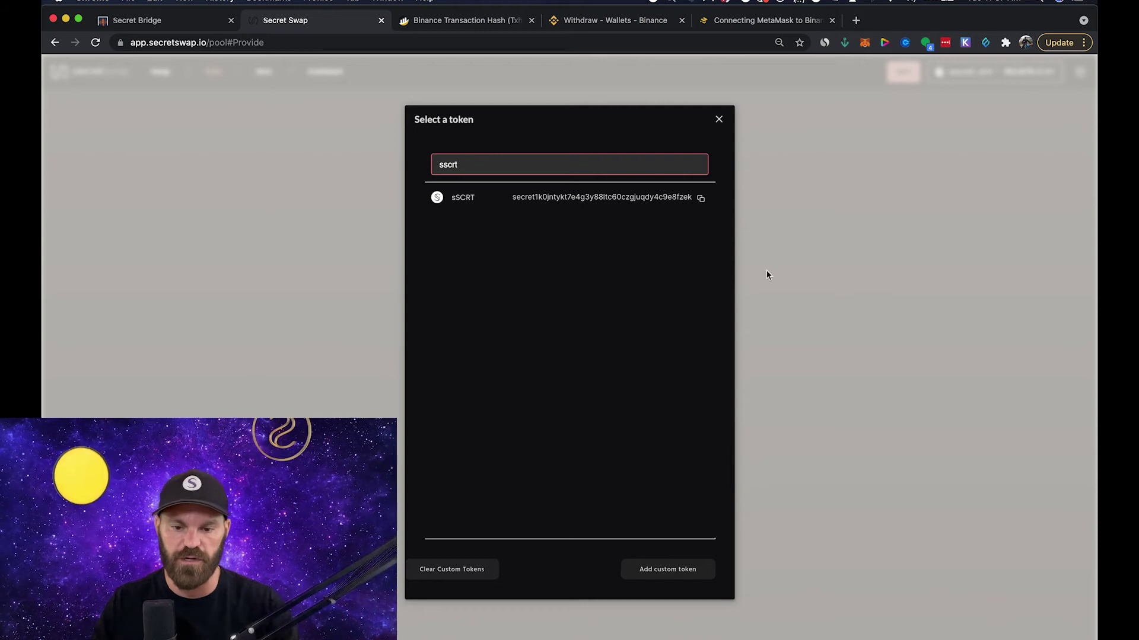
left_click(602, 202)
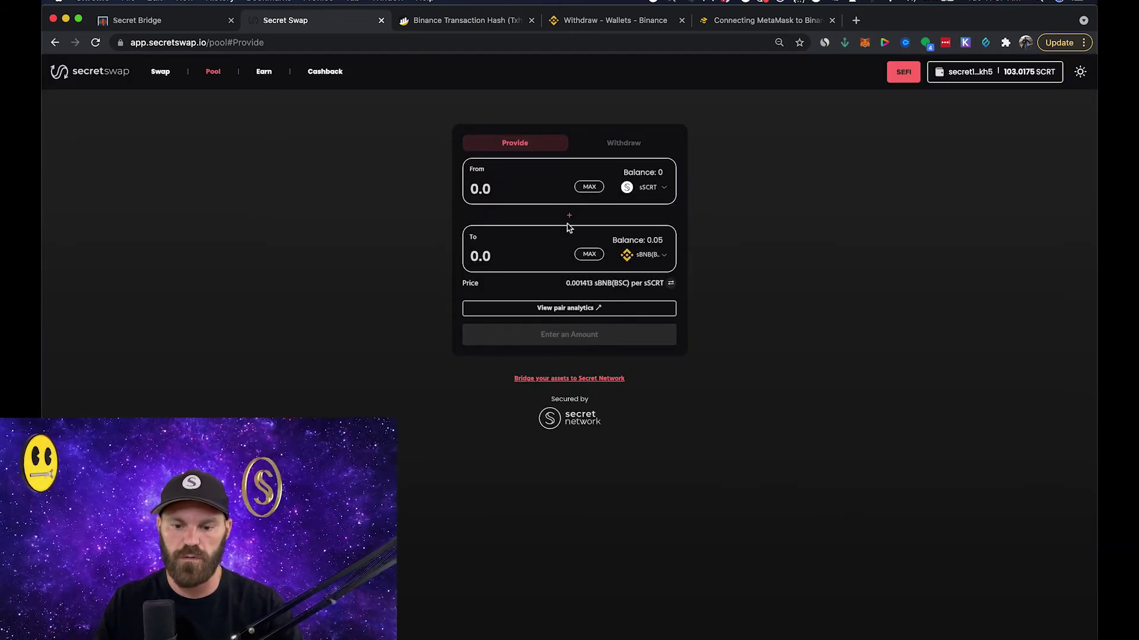
left_click(596, 259)
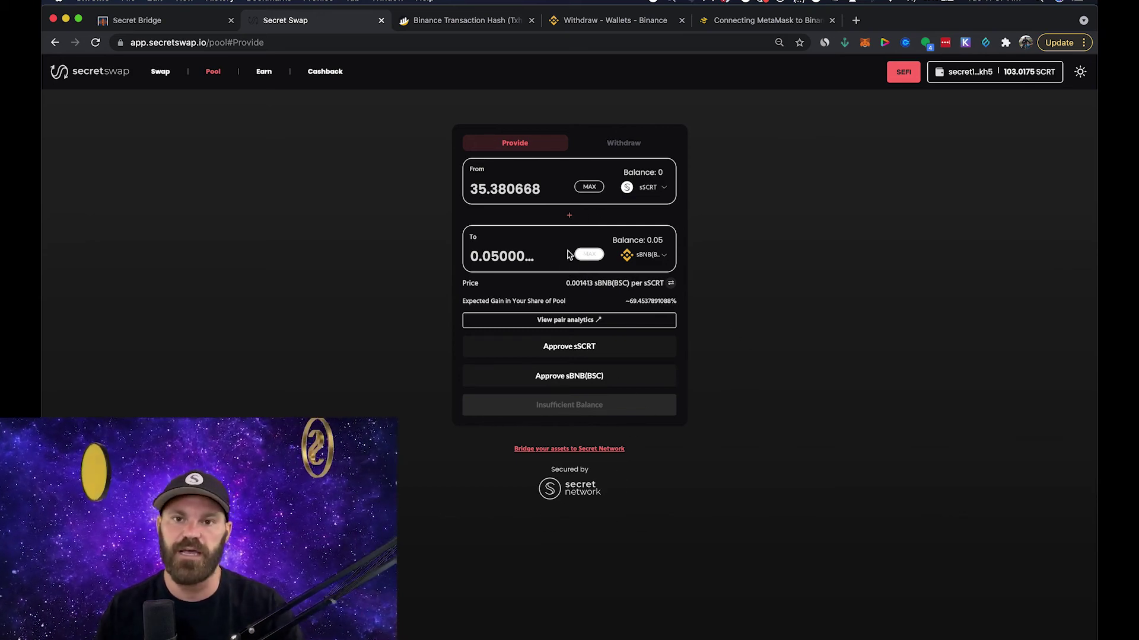
Browse the earn pools with their APY and TVL, and expand the sSCRT - sDAI pool to examine its staking options.
left_click(264, 72)
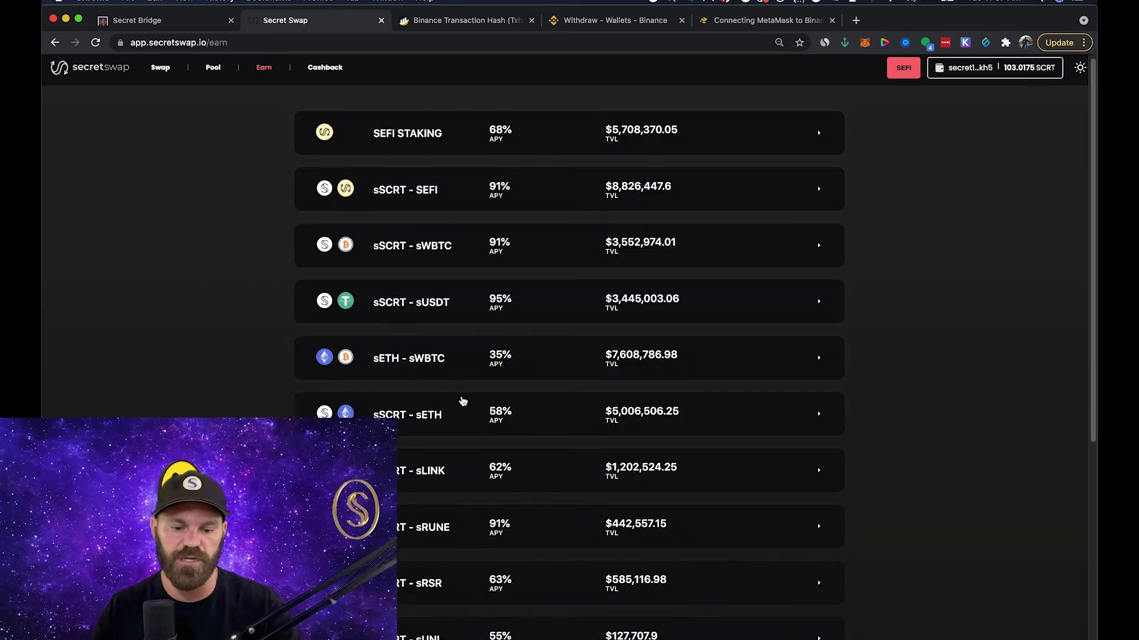
scroll(469, 409, "down", 5)
scroll(424, 192, "up", 6)
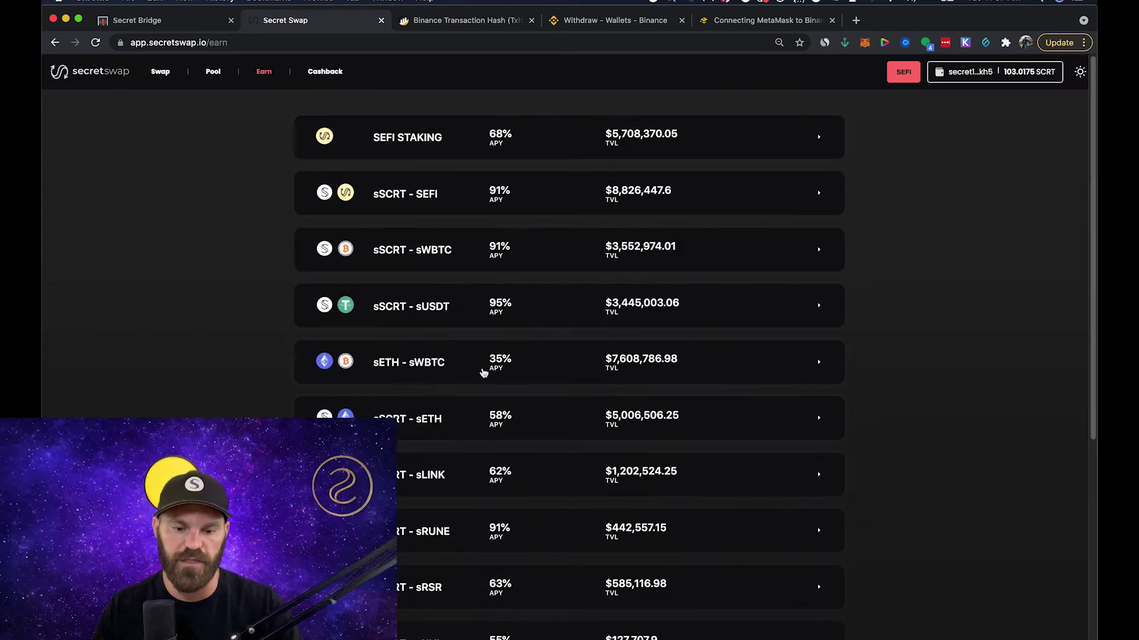
scroll(433, 399, "down", 5)
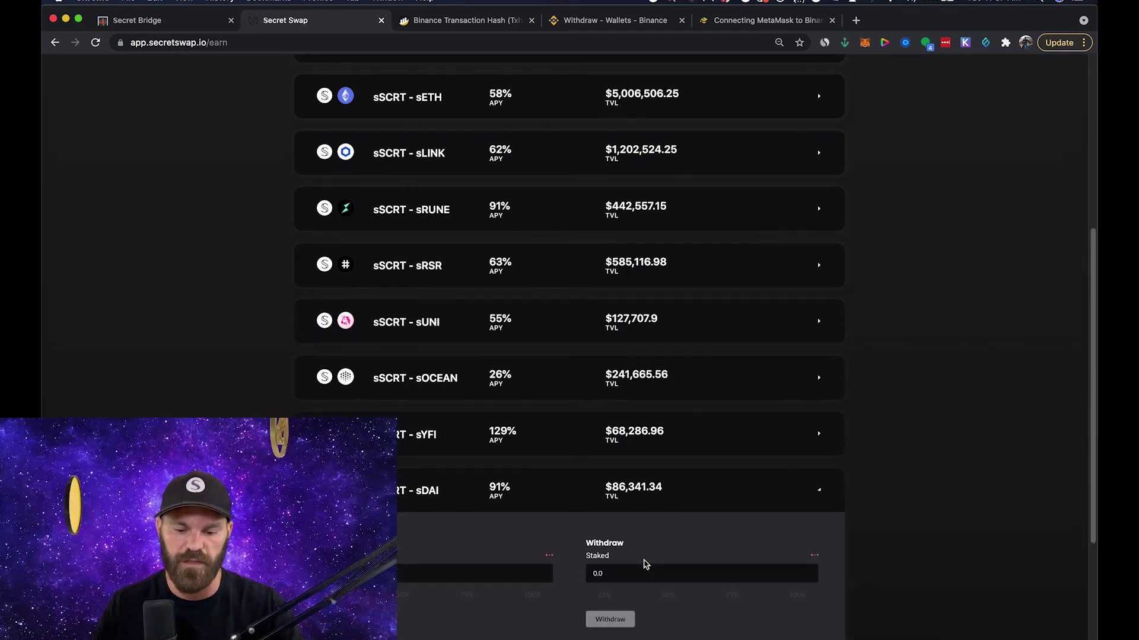
left_click(656, 495)
scroll(593, 445, "down", 3)
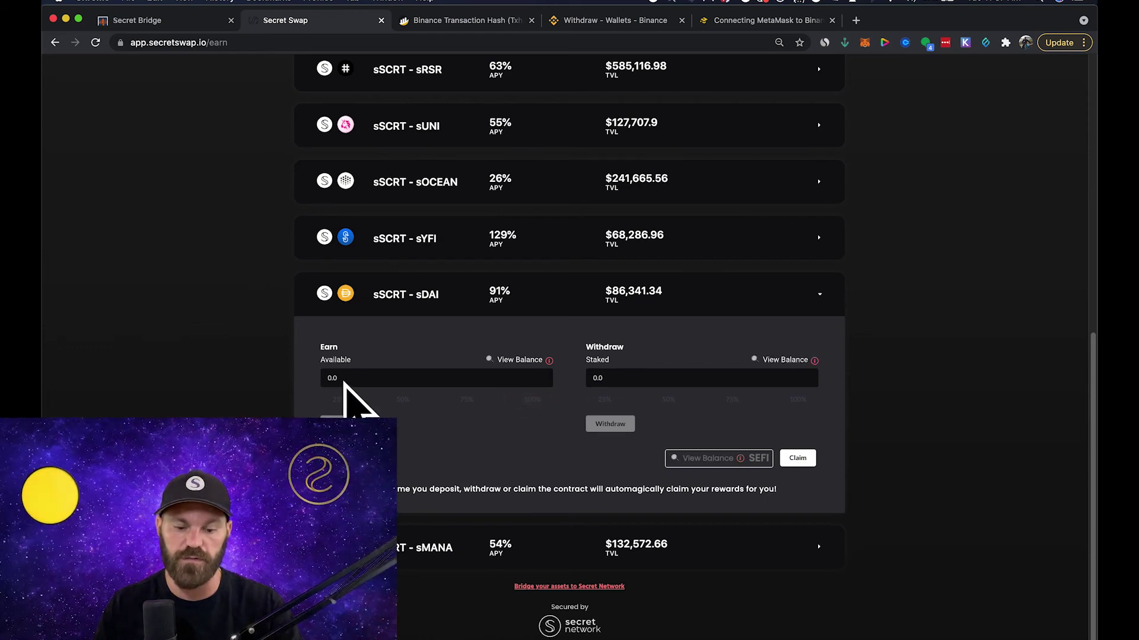
scroll(462, 371, "up", 1)
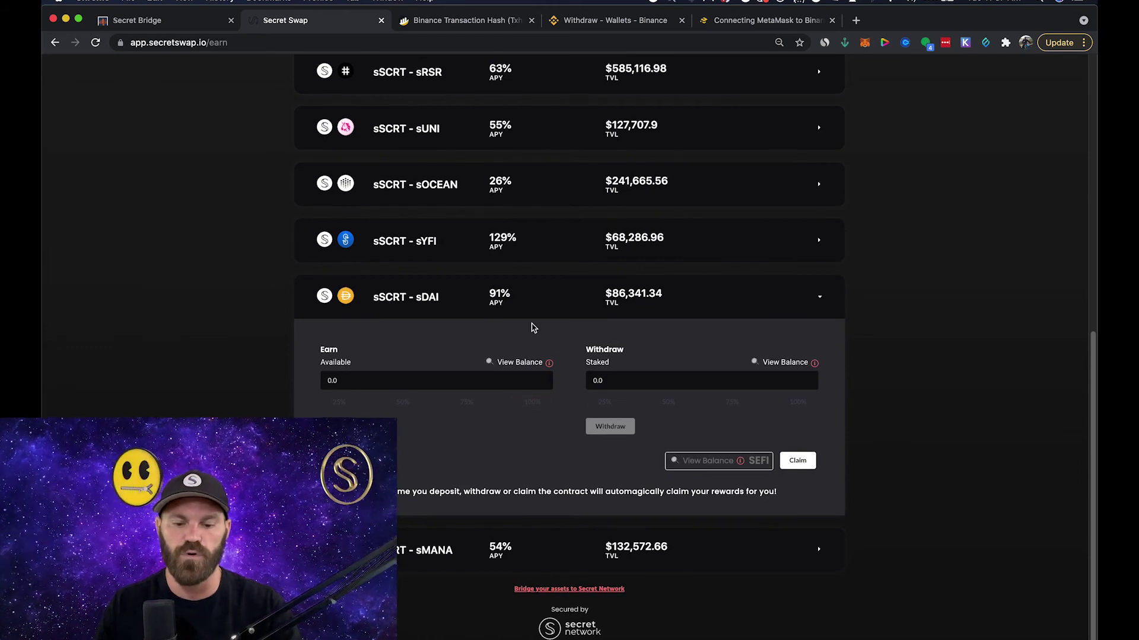
scroll(525, 318, "up", 9)
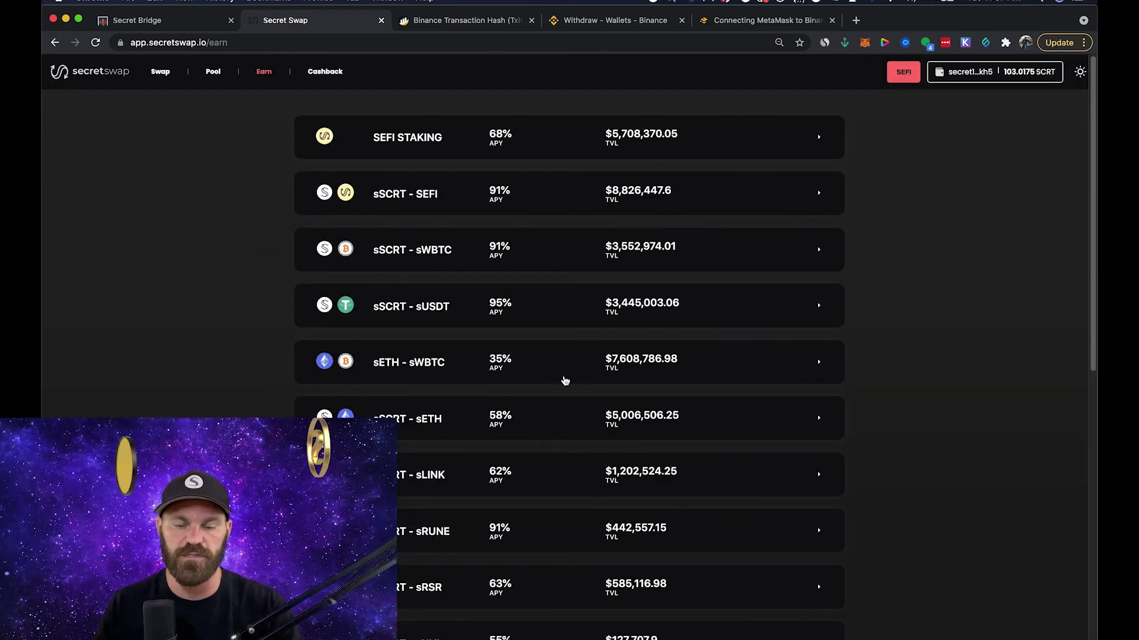